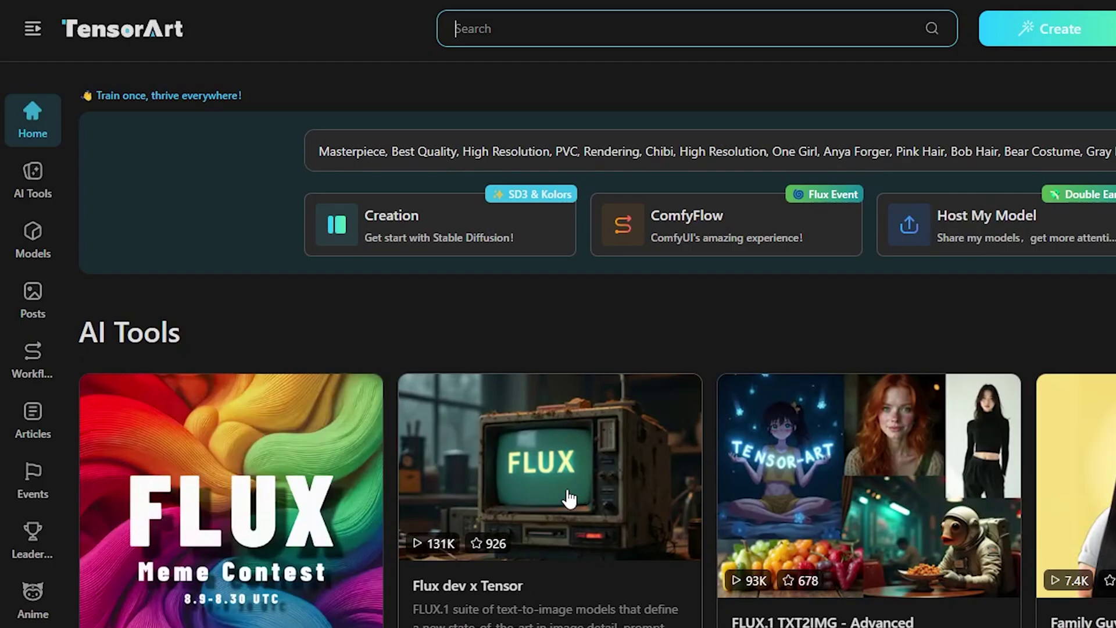
Open the Flux dev x Tensor model page and scroll through its details
left_click(569, 497)
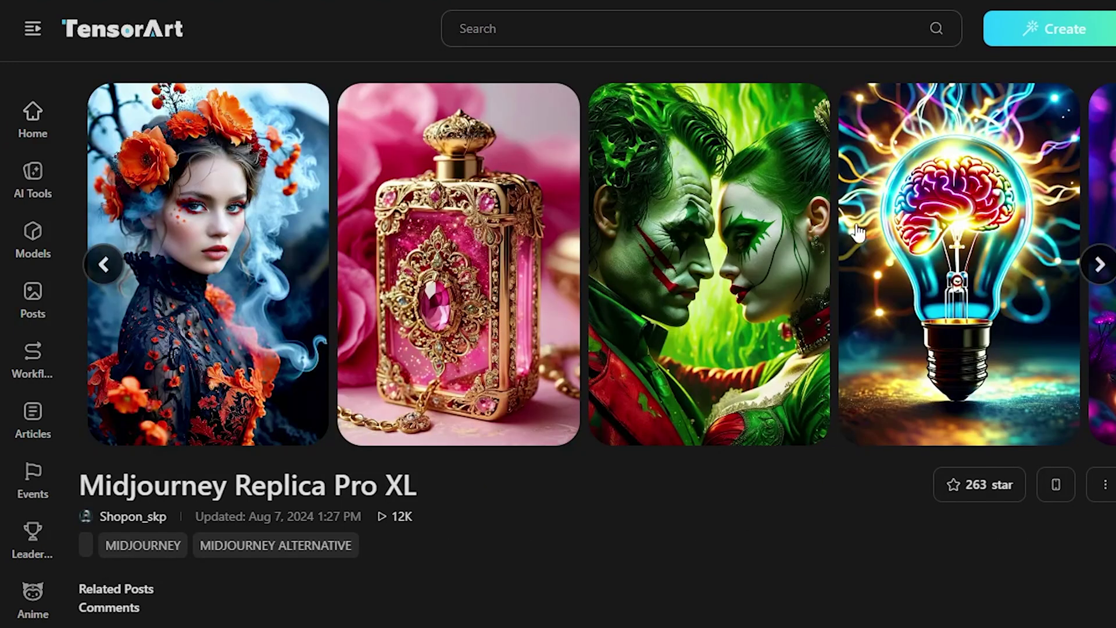
scroll(836, 534, "down", 20)
scroll(958, 585, "down", 10)
scroll(1019, 563, "down", 10)
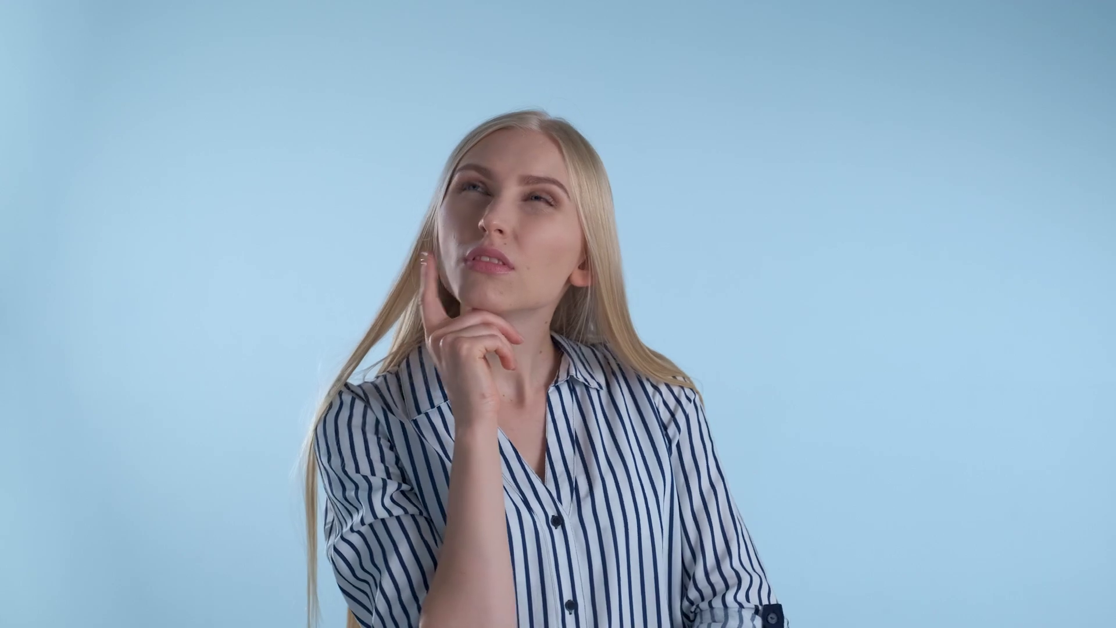
Open the FLUX.1 checkpoint page and scroll through its community gallery
left_click(487, 362)
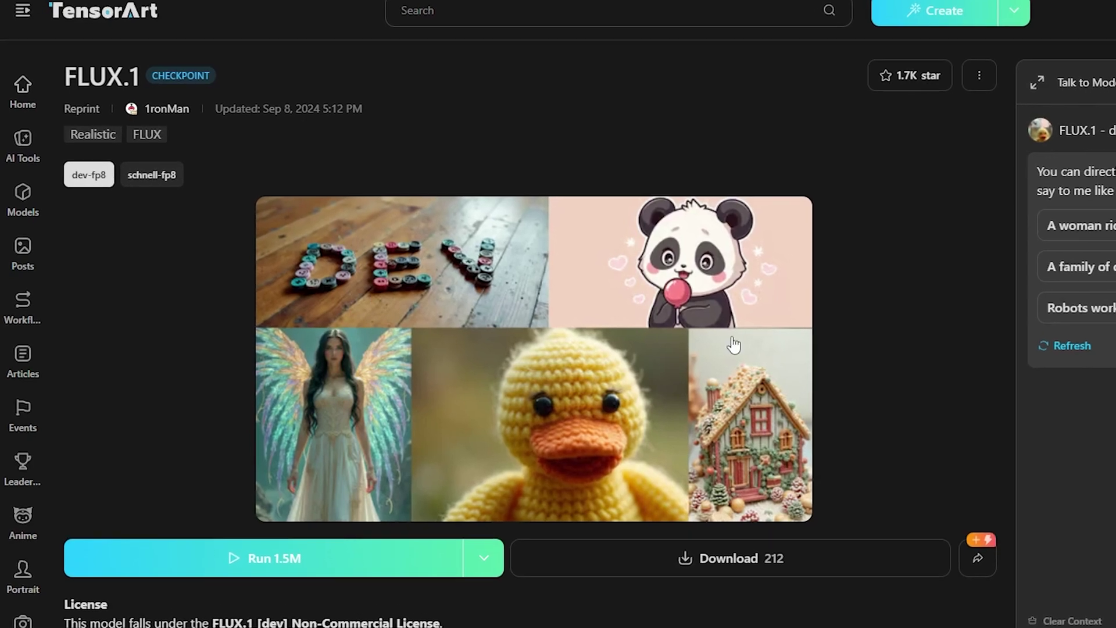
scroll(998, 256, "down", 10)
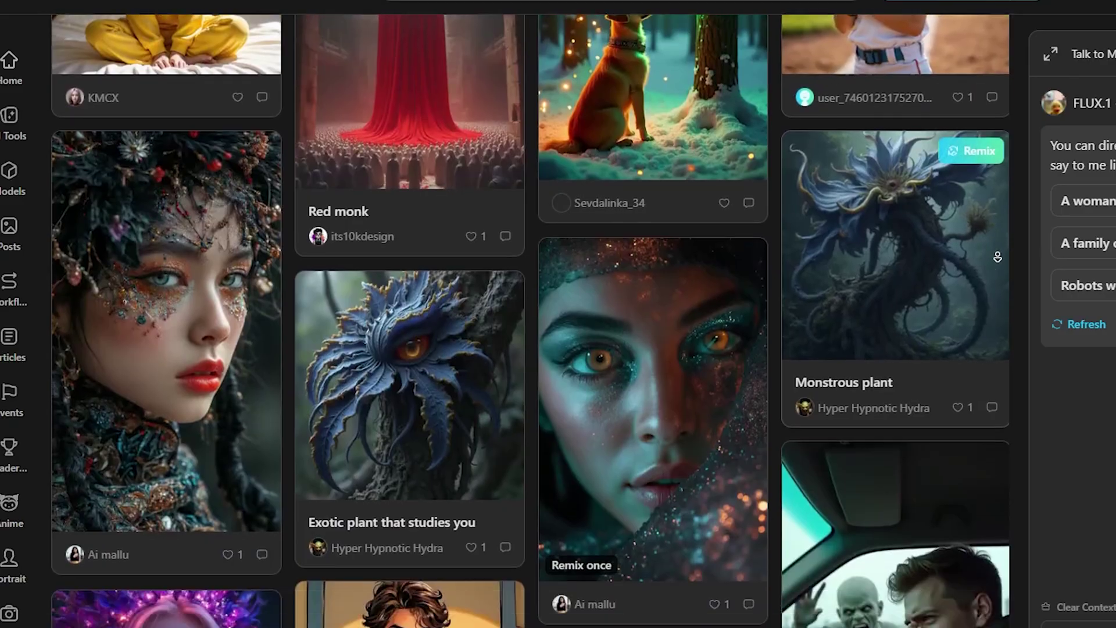
scroll(997, 256, "down", 15)
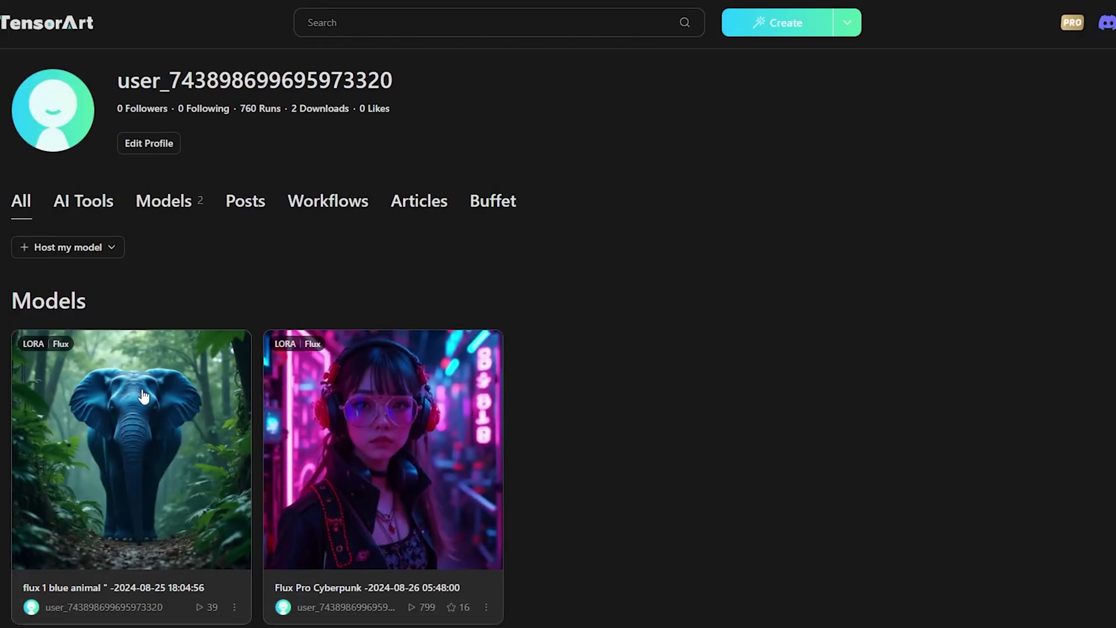
View the Flux Pro Cyberpunk model page and browse its sample images
left_click(289, 380)
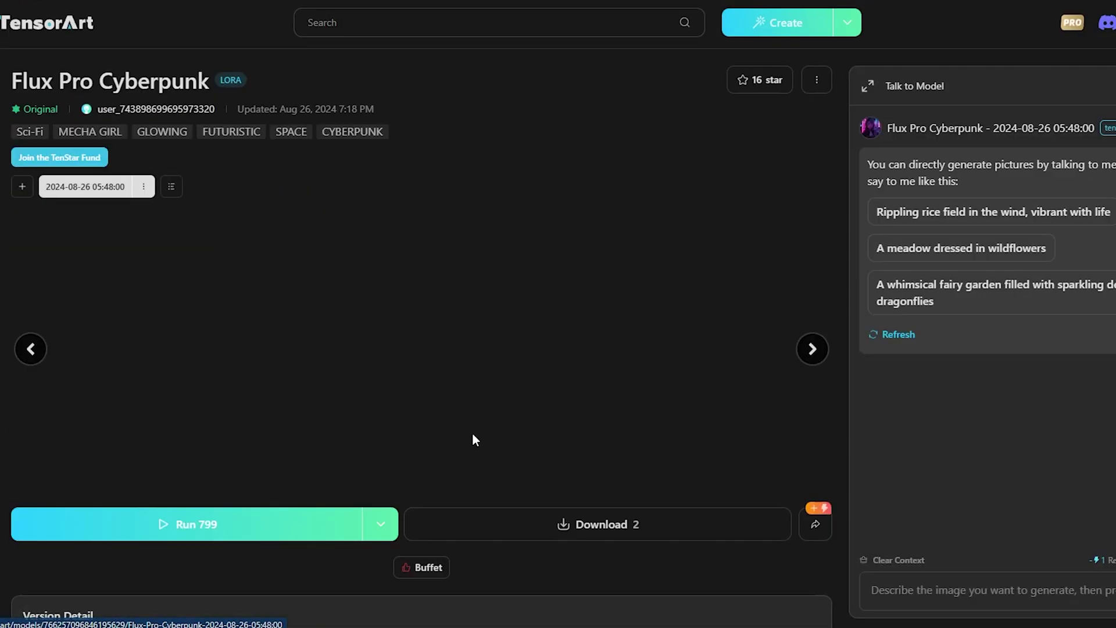
left_click(820, 365)
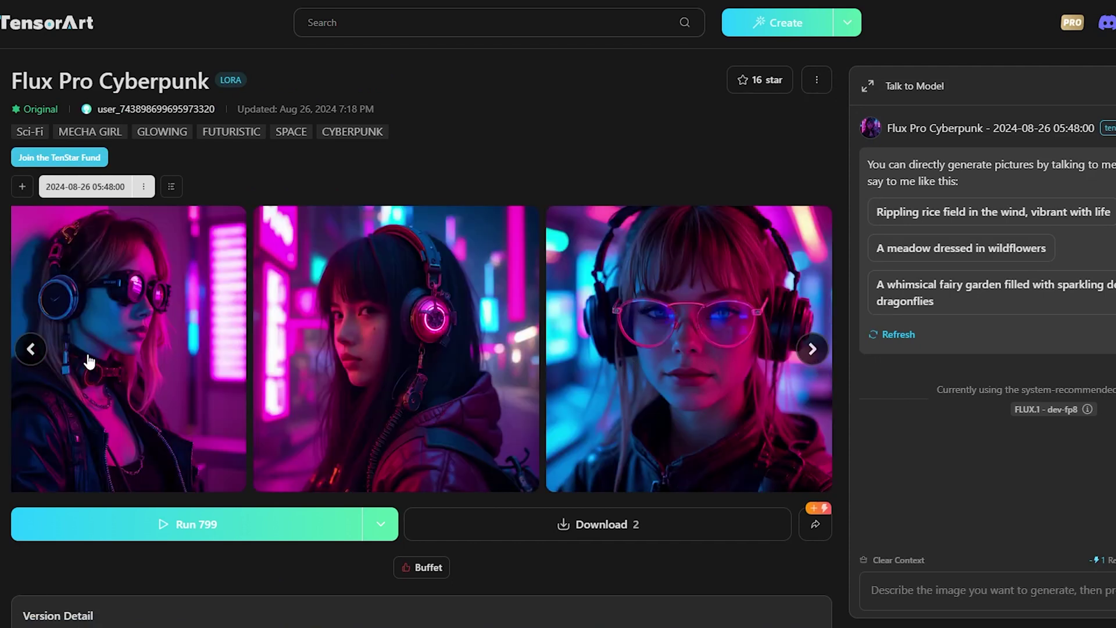
left_click(42, 355)
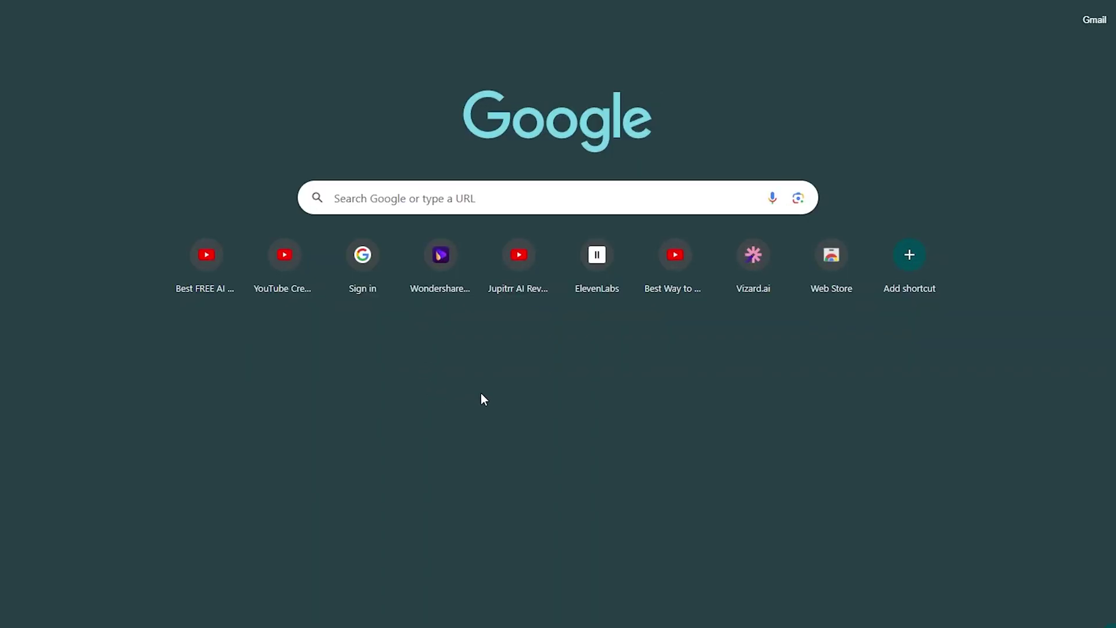
Search Google for TENSORART and go to the Tensor.Art site from the results
left_click(476, 202)
type("TEND")
key("BackSpace")
type("SORART")
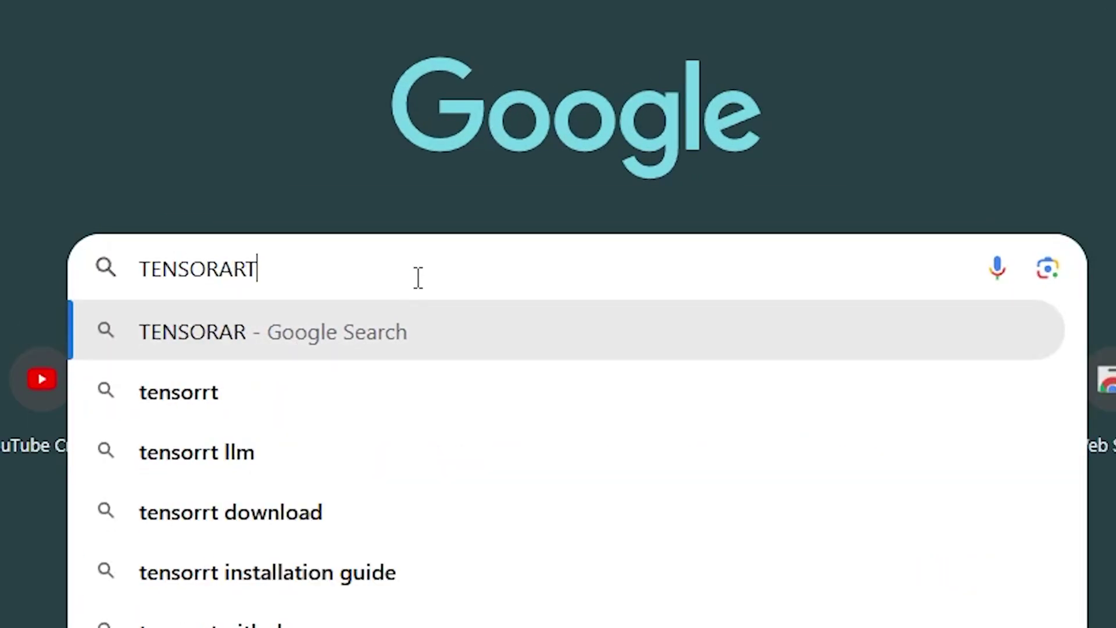
key("Return")
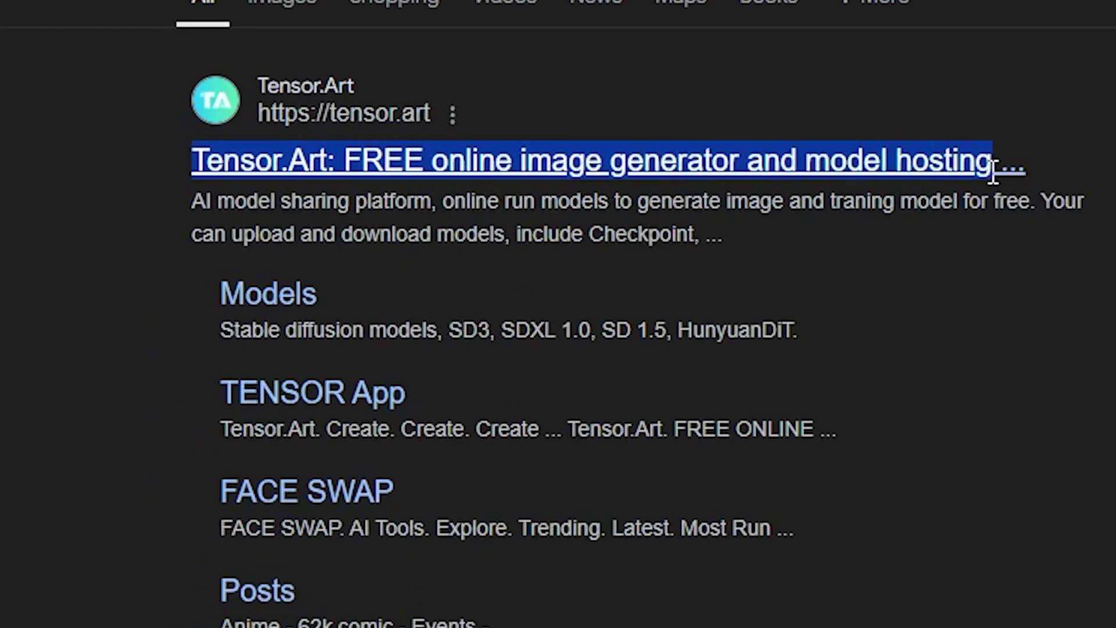
left_click(758, 161)
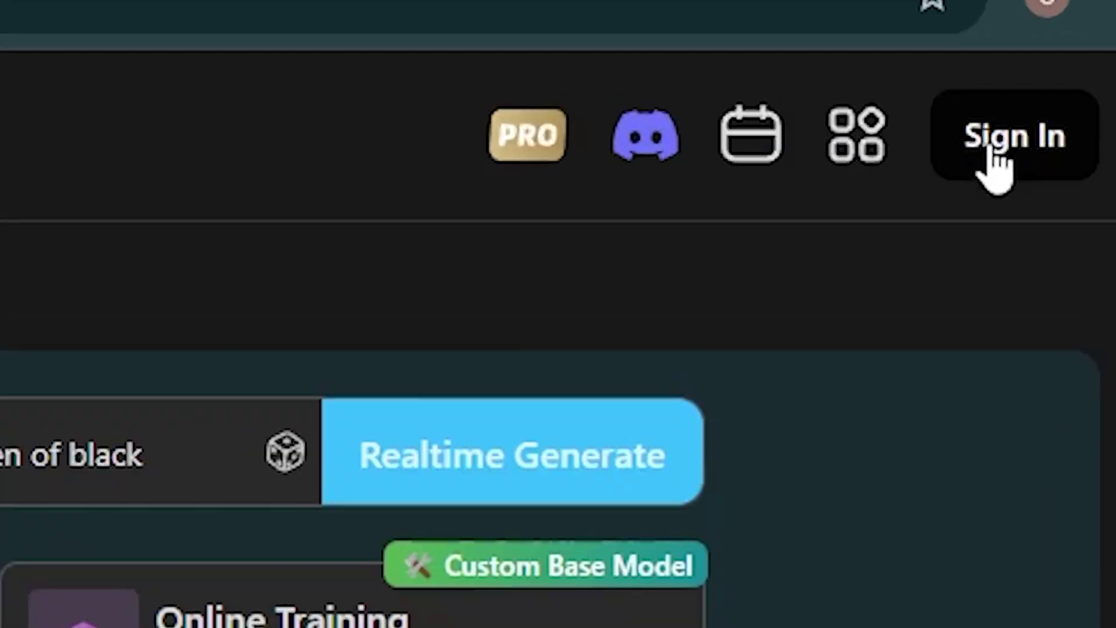
Sign in to Tensor.Art using Continue with Google
left_click(1082, 60)
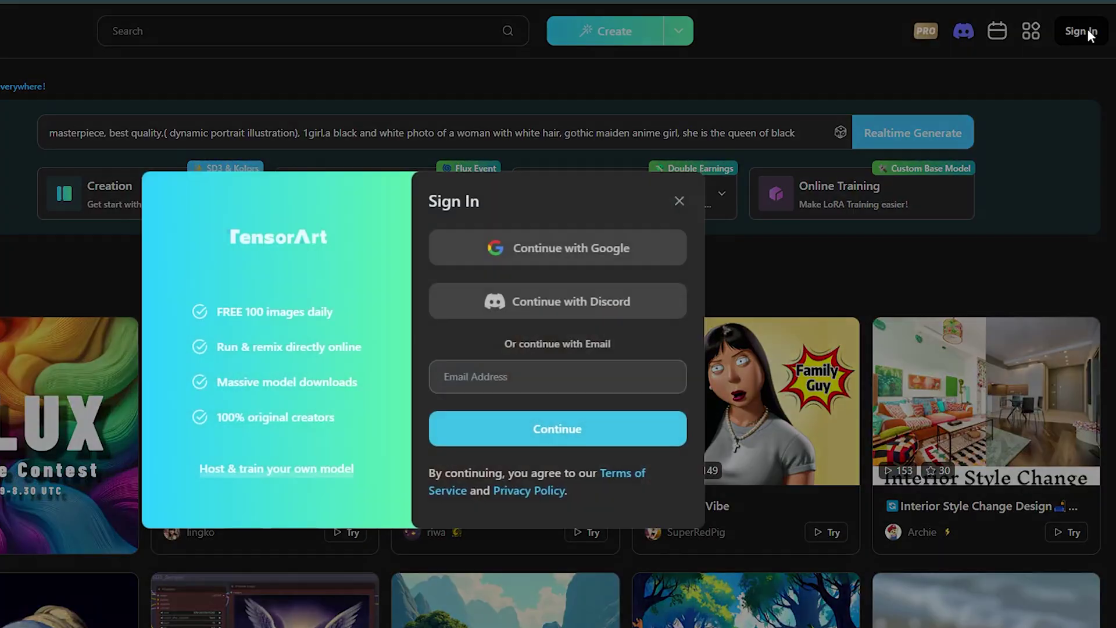
left_click(561, 243)
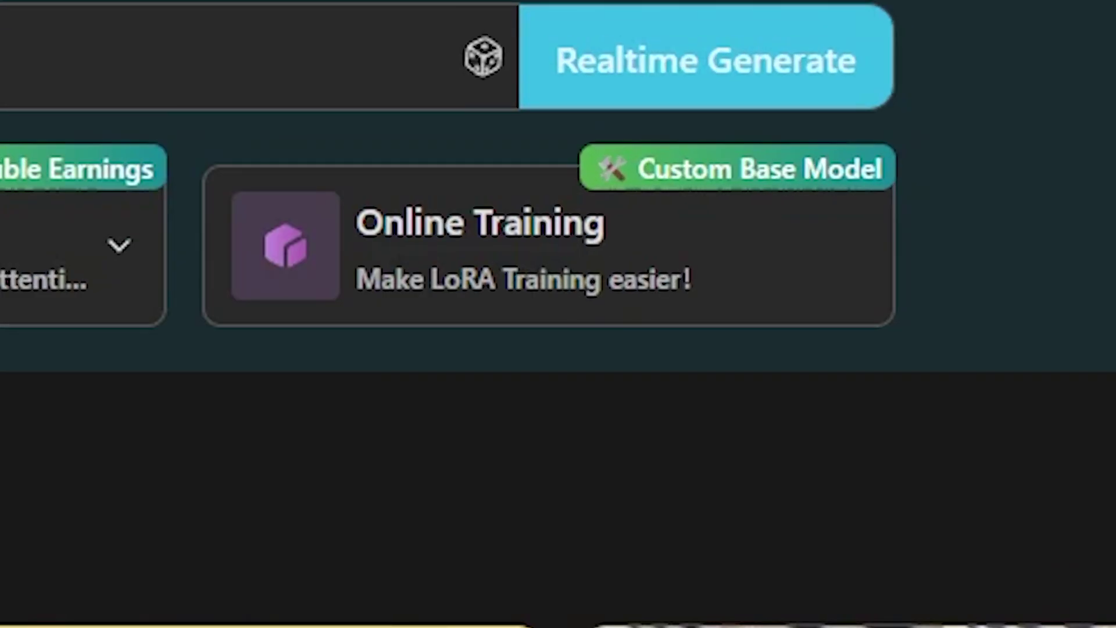
Start Online Training with the Custom model theme and FLUX.1 dev-fp8 as the base model
left_click(718, 314)
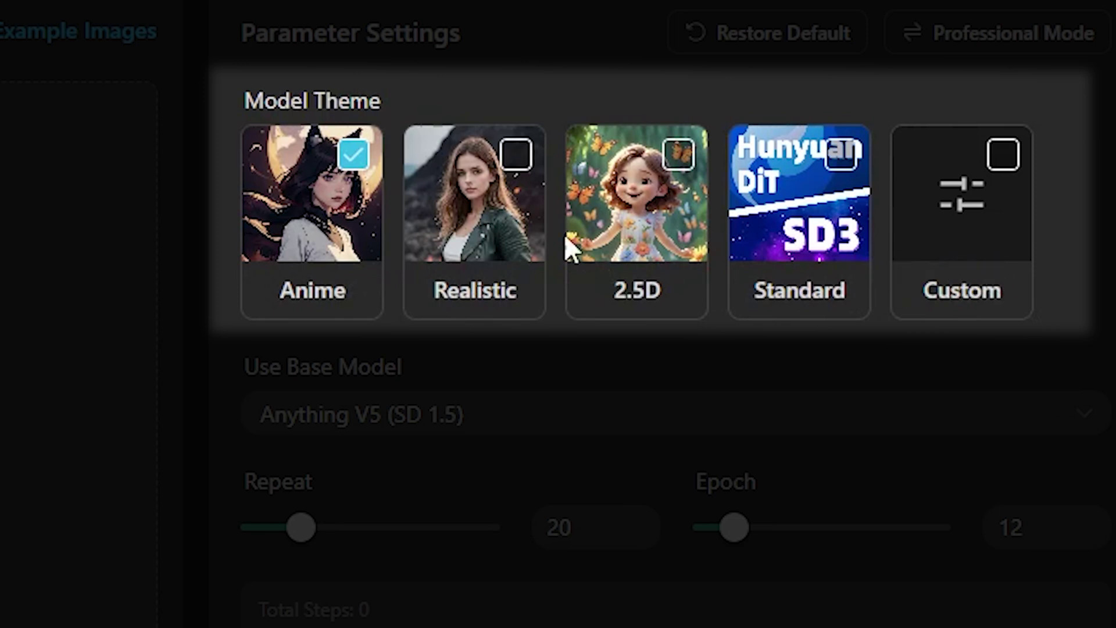
left_click(1001, 164)
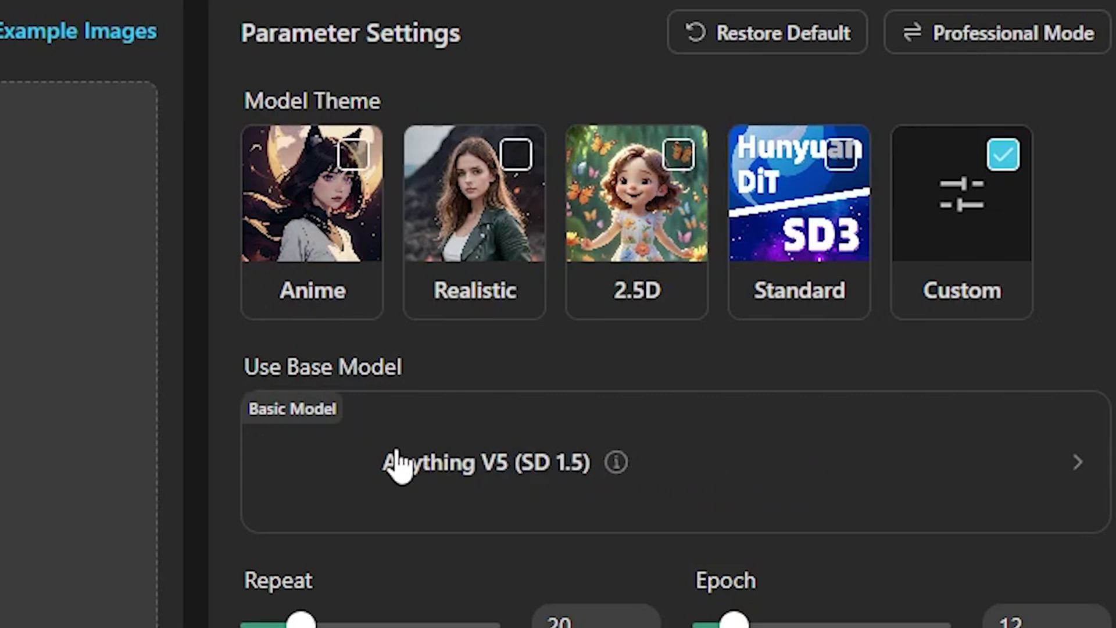
left_click(431, 468)
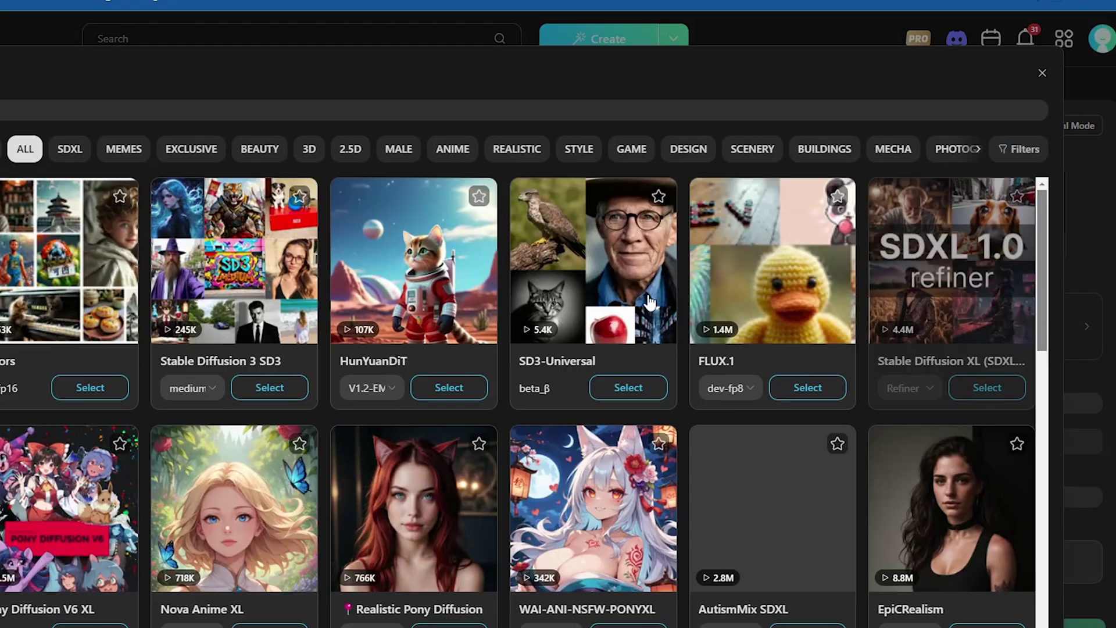
scroll(417, 334, "down", 3)
scroll(417, 334, "up", 3)
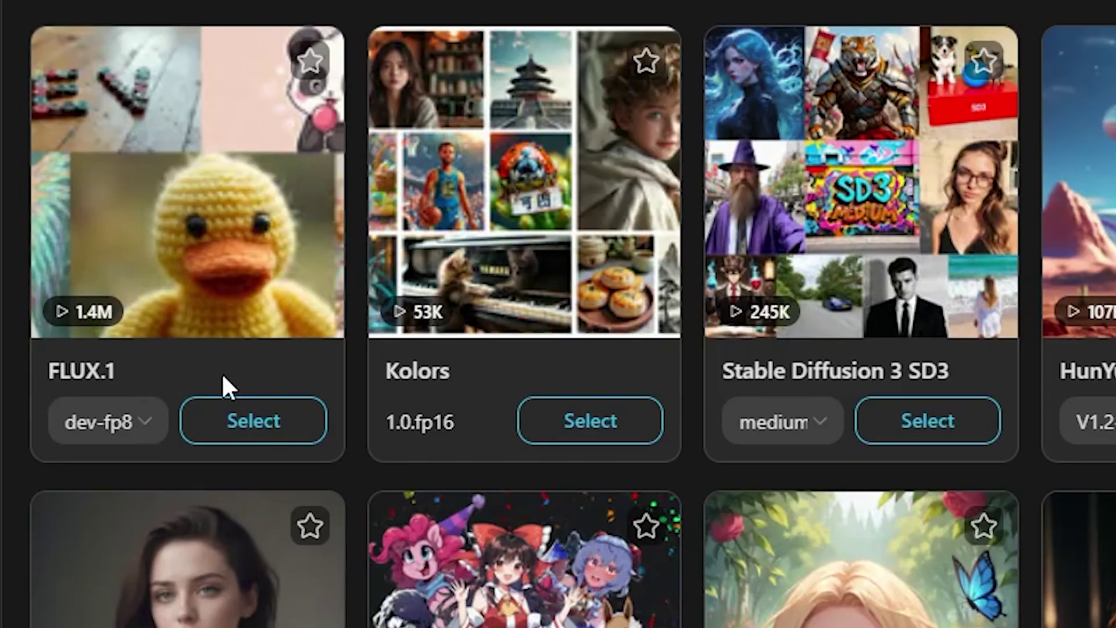
left_click(269, 433)
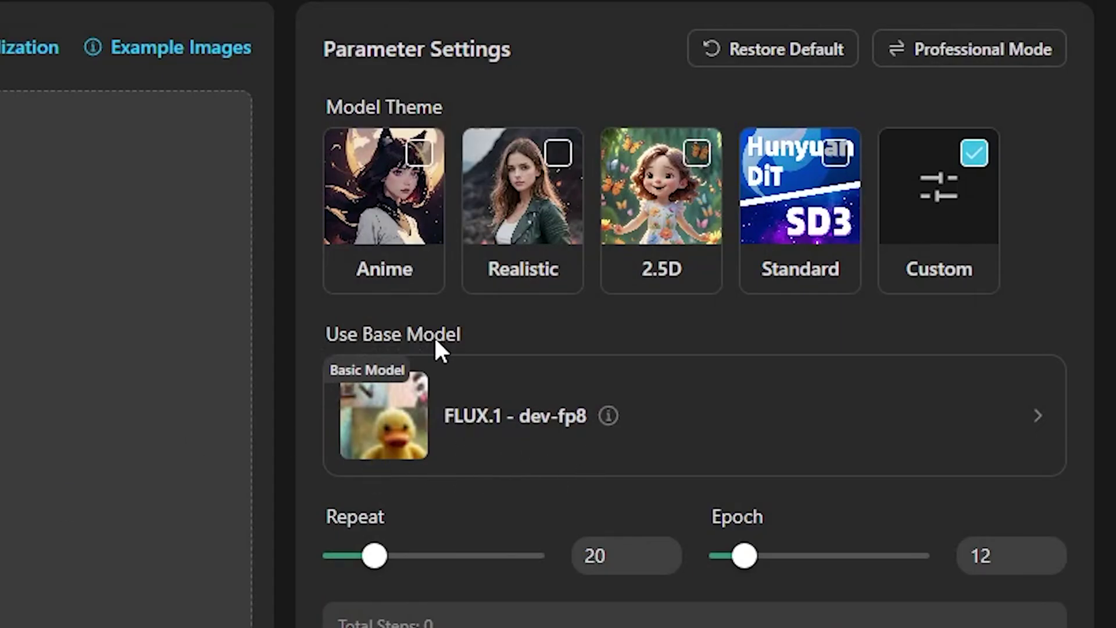
Adjust the training sliders to Epoch 28 and Repeat 41
left_click_drag(744, 556, 776, 558)
left_click_drag(380, 559, 433, 573)
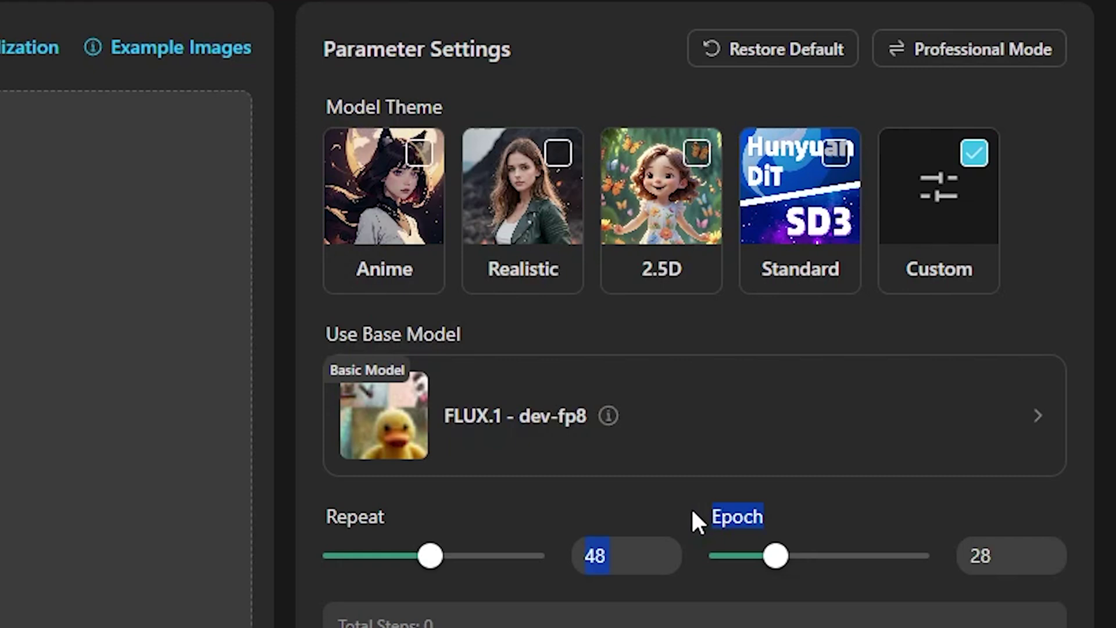
left_click(710, 507)
left_click_drag(386, 517, 326, 516)
left_click(448, 503)
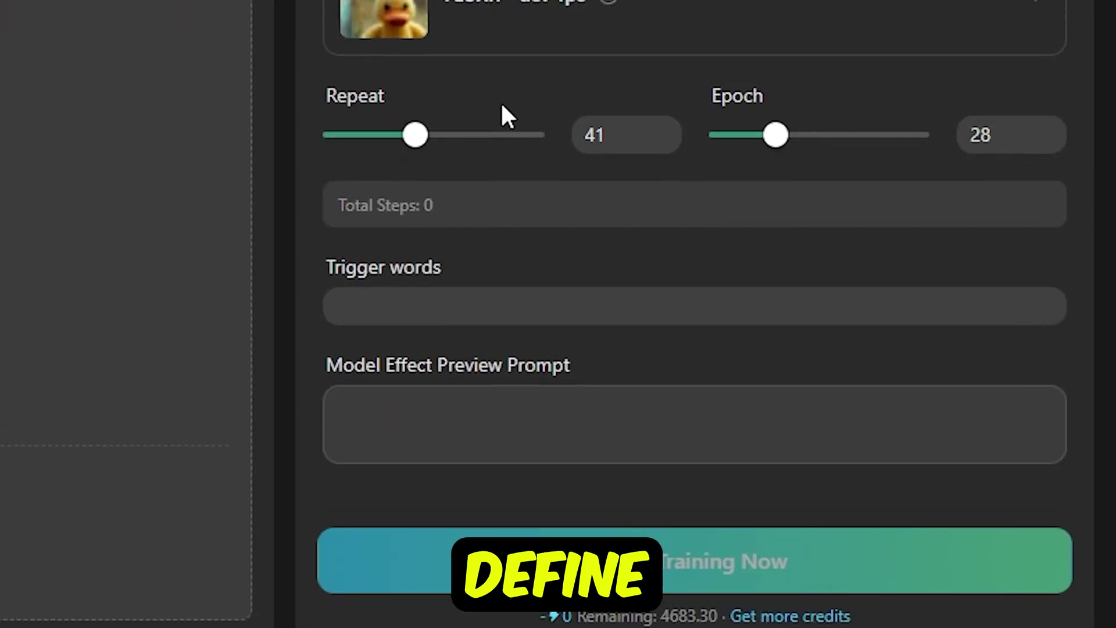
Scroll to the training settings and place the caret in the Trigger words field
scroll(502, 106, "down", 1)
left_click_drag(325, 185, 479, 169)
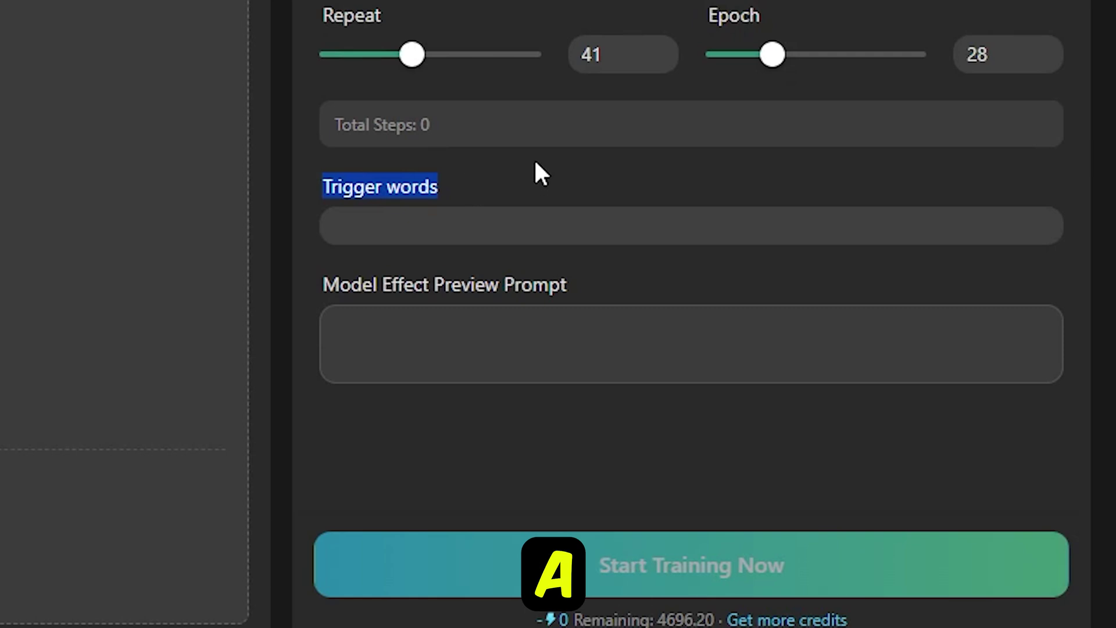
left_click(507, 192)
left_click(466, 222)
left_click(441, 190)
left_click(368, 219)
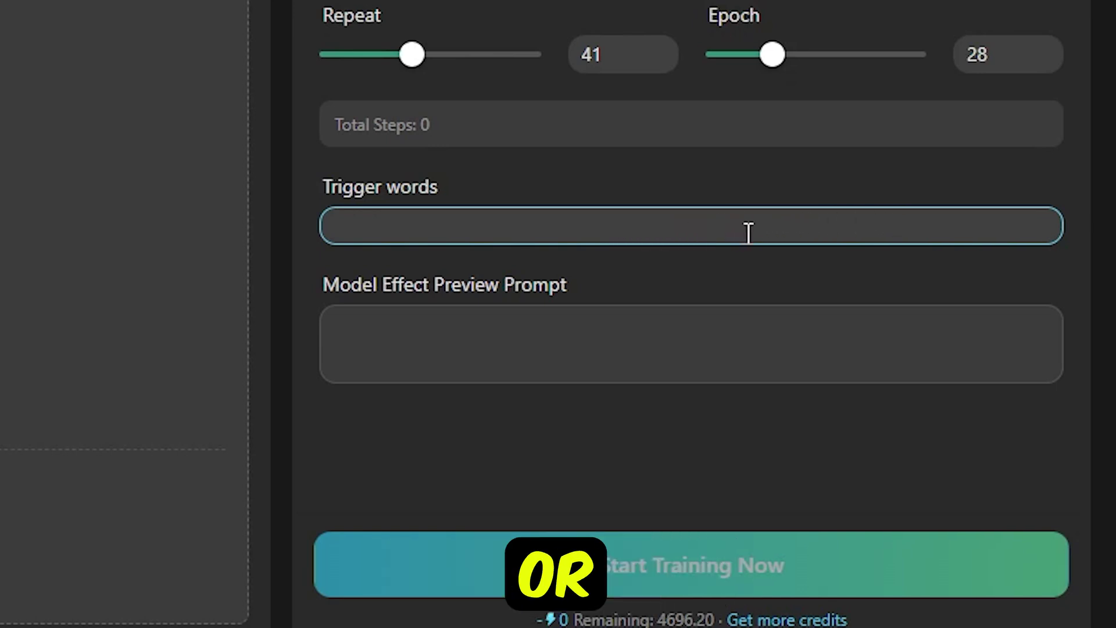
Focus the Model Effect Preview Prompt box for editing
left_click_drag(362, 286, 553, 319)
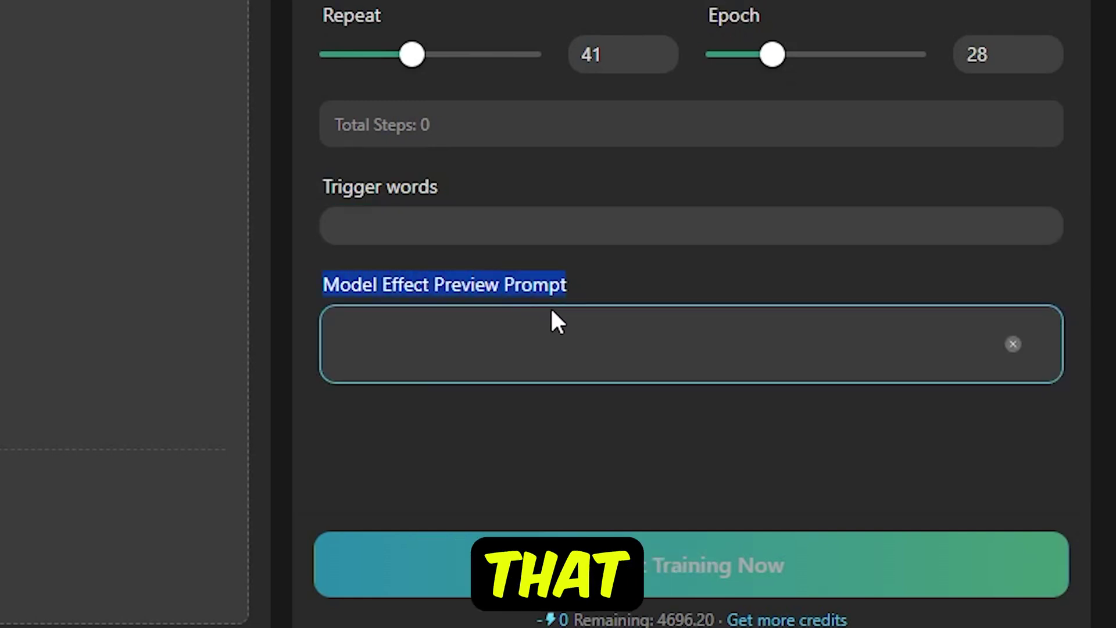
left_click(640, 314)
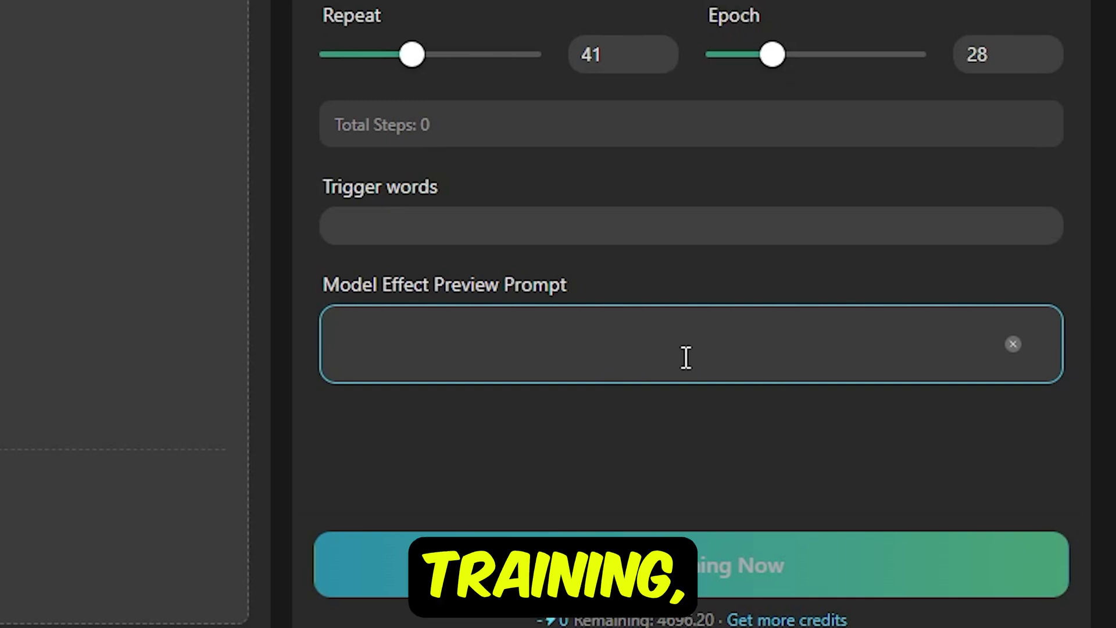
left_click(686, 403)
left_click(740, 351)
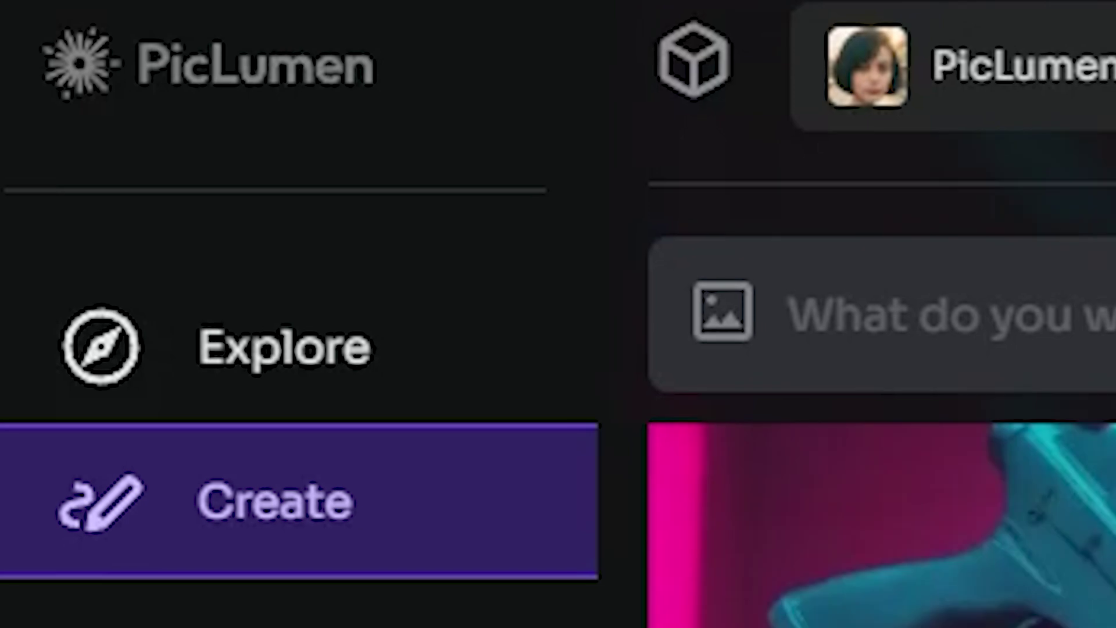
Scroll through the PicLumen gallery of pink-haired neon girl images
scroll(630, 365, "down", 12)
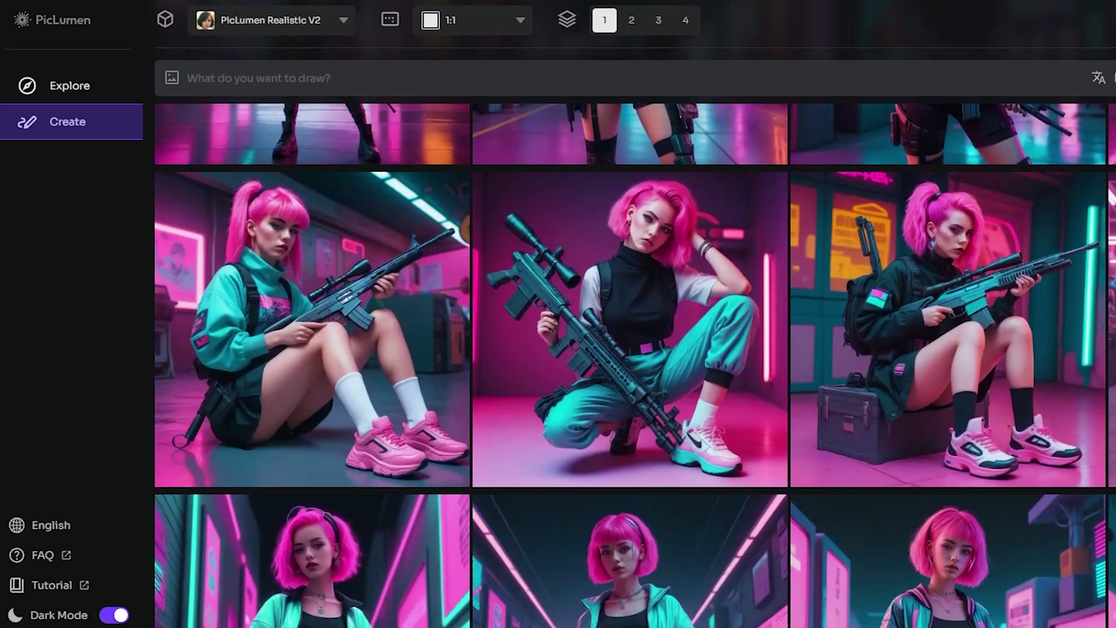
scroll(630, 364, "down", 6)
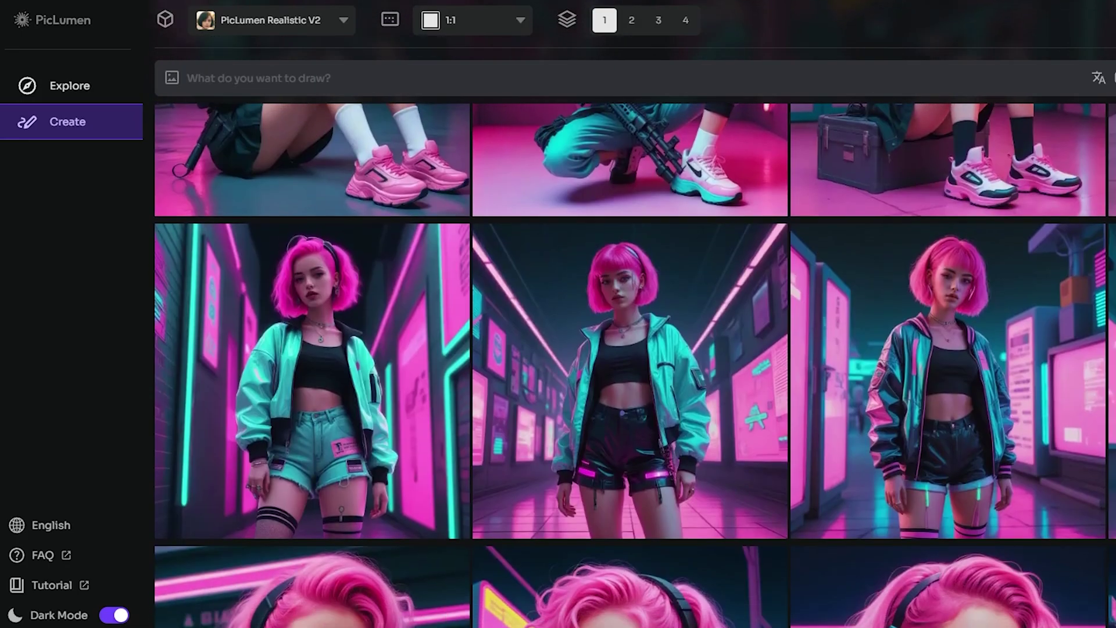
scroll(635, 365, "down", 3)
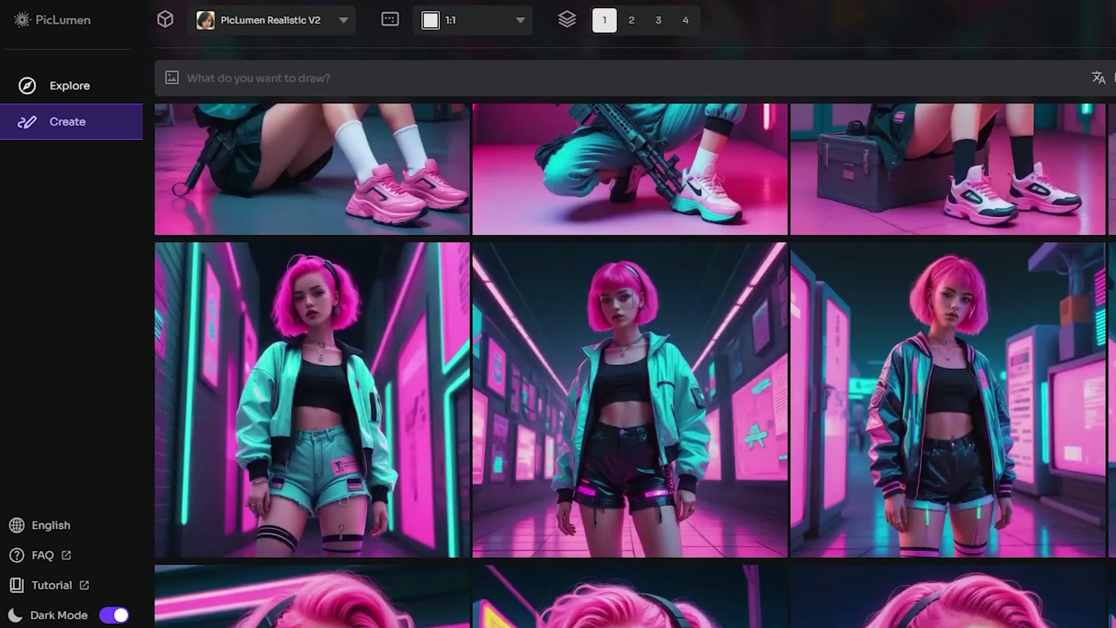
scroll(634, 364, "down", 2)
scroll(635, 364, "down", 3)
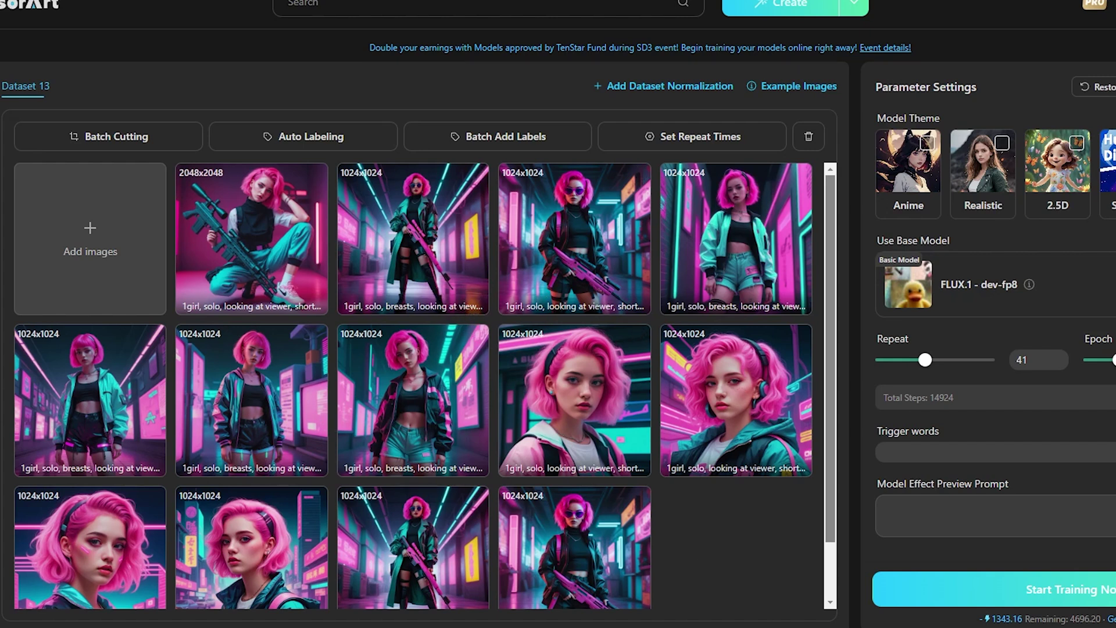
Set trigger word 'girlpinkneonlight', fill the preview prompt minus 'retro aesthetic', and start training
type("girlpinkne")
type("onlight")
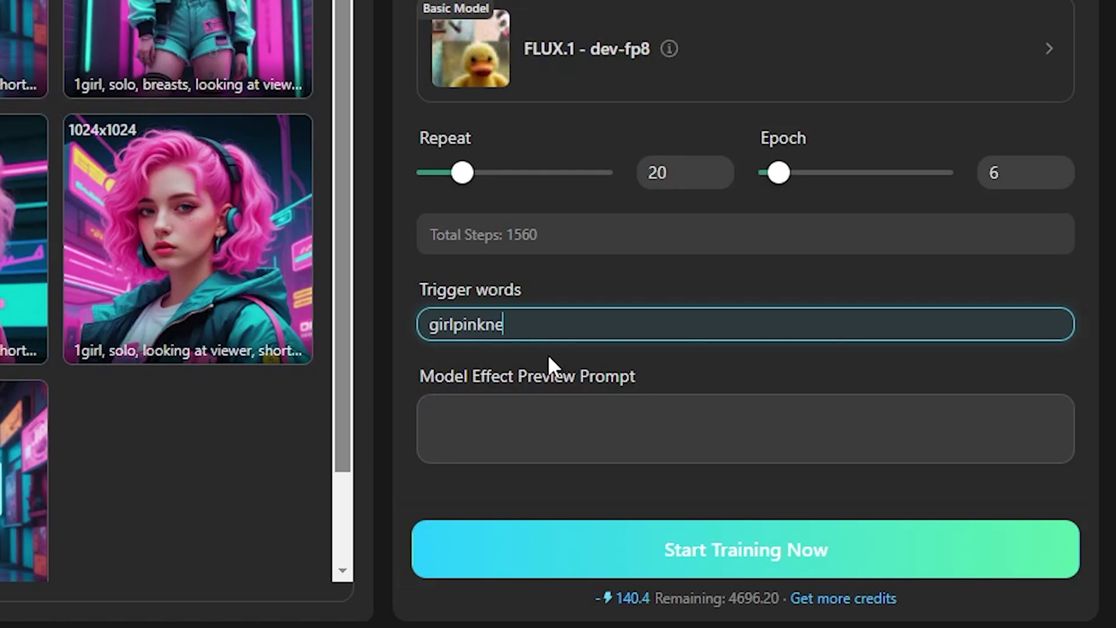
left_click(556, 423)
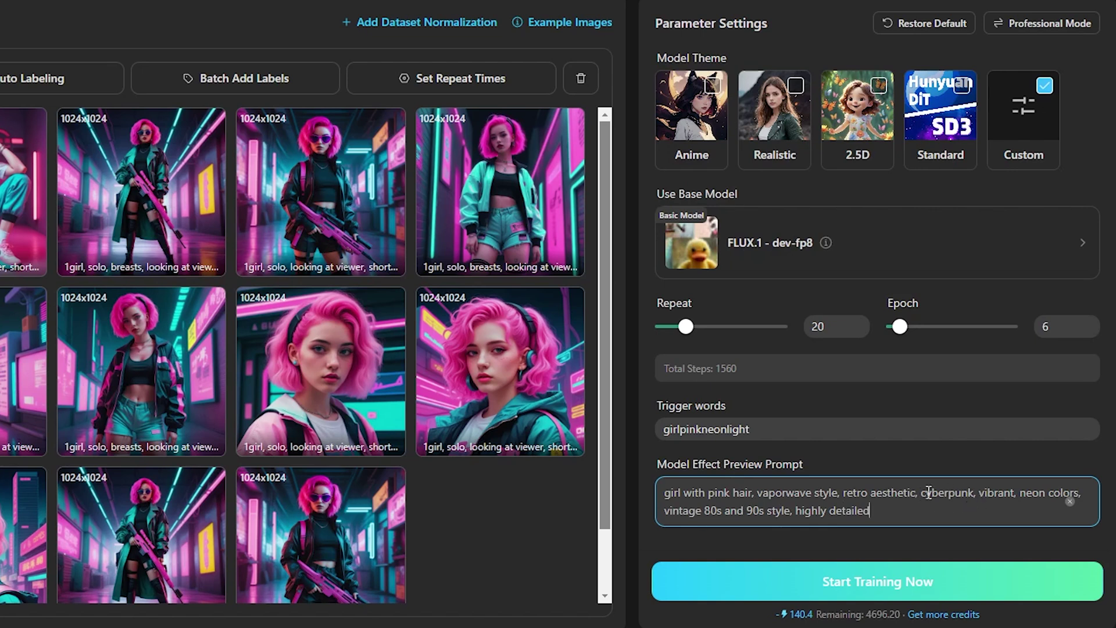
left_click_drag(899, 493, 842, 493)
key("BackSpace")
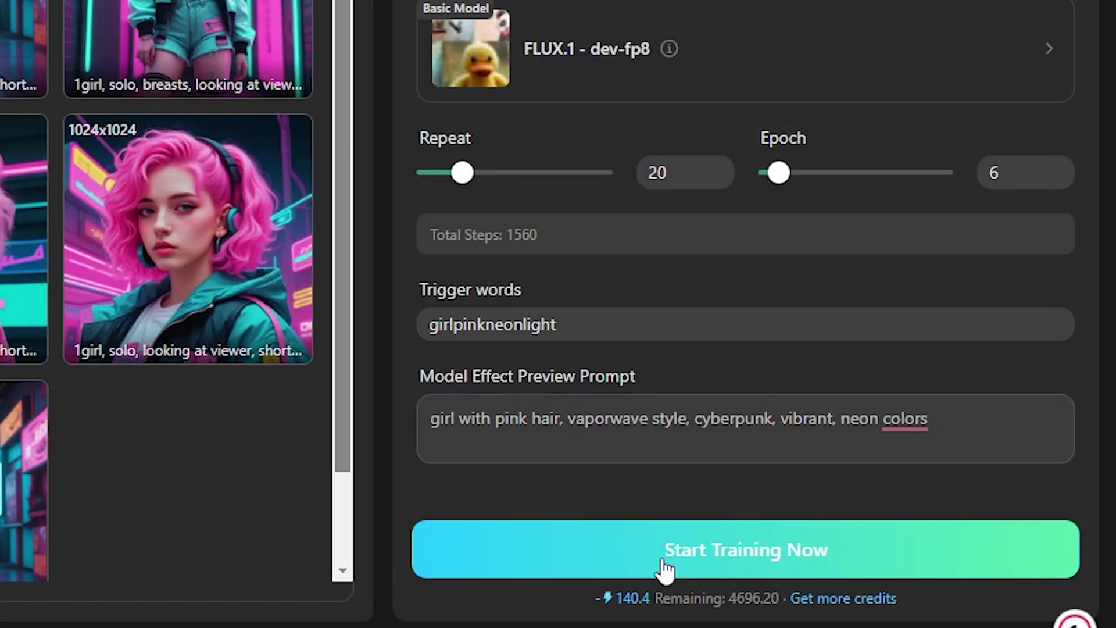
left_click(712, 549)
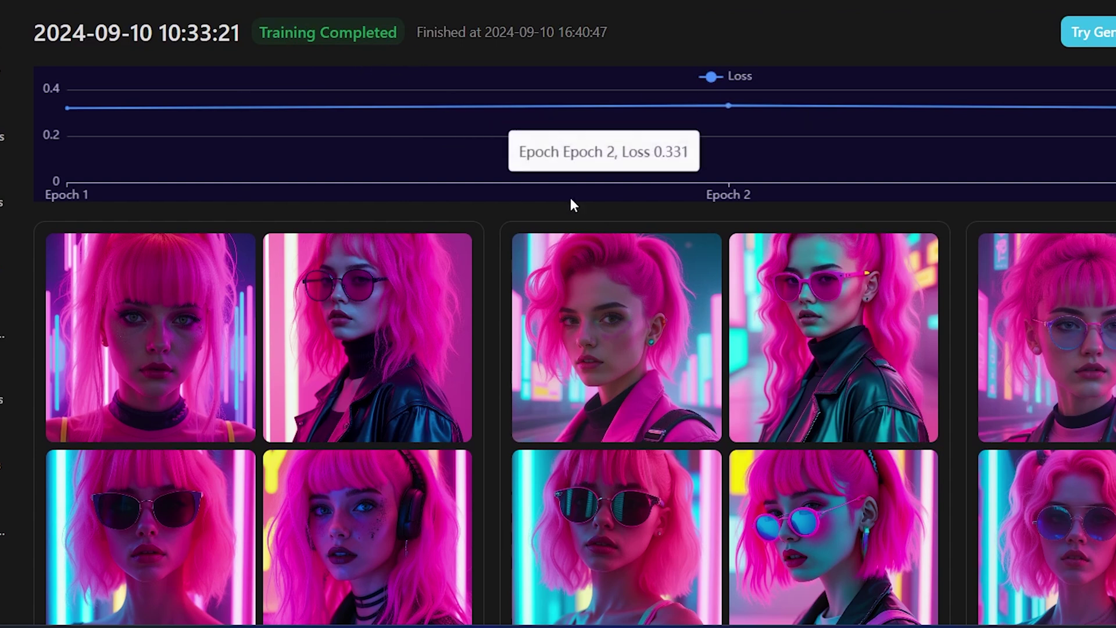
Publish the Epoch 1 LoRA from the completed training page
scroll(673, 271, "down", 2)
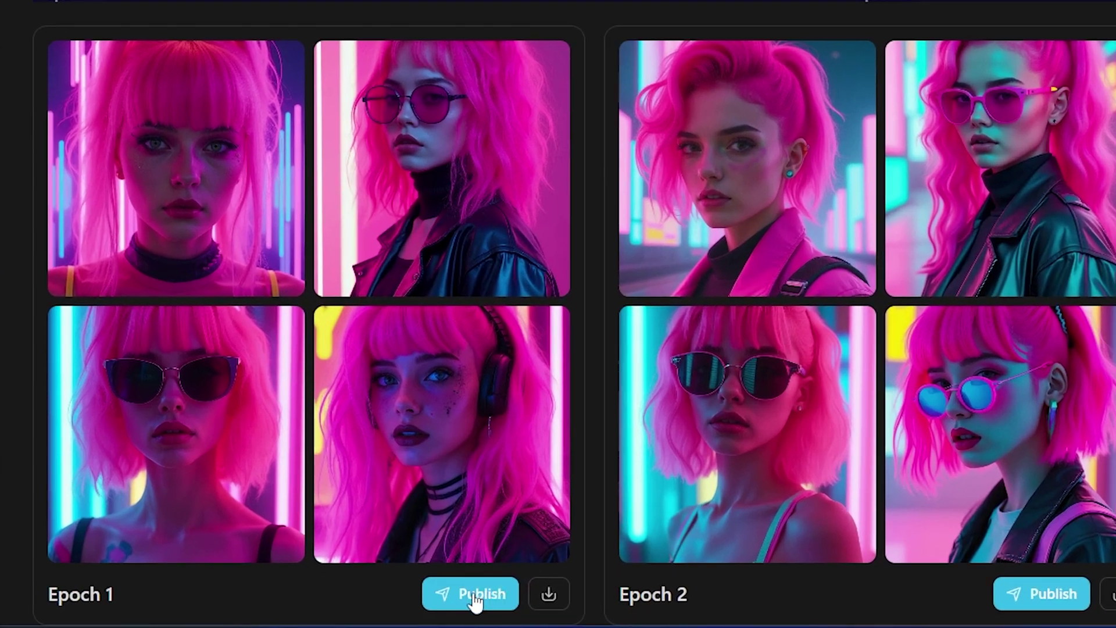
left_click(475, 595)
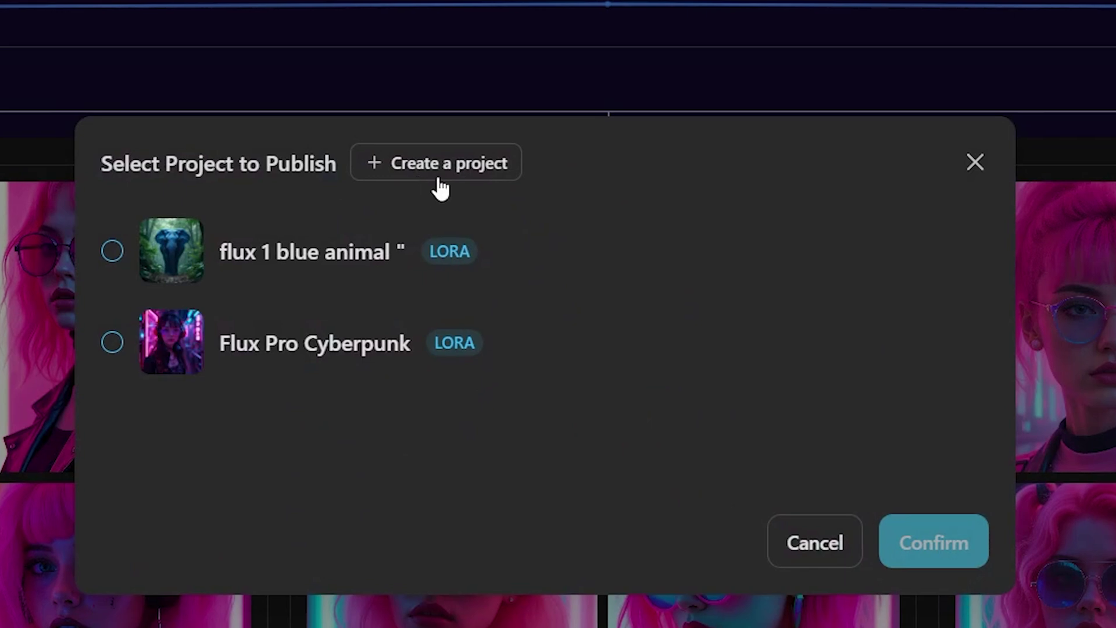
Create a new project 'Flux Pink girl' in the Game Design channel
left_click(463, 177)
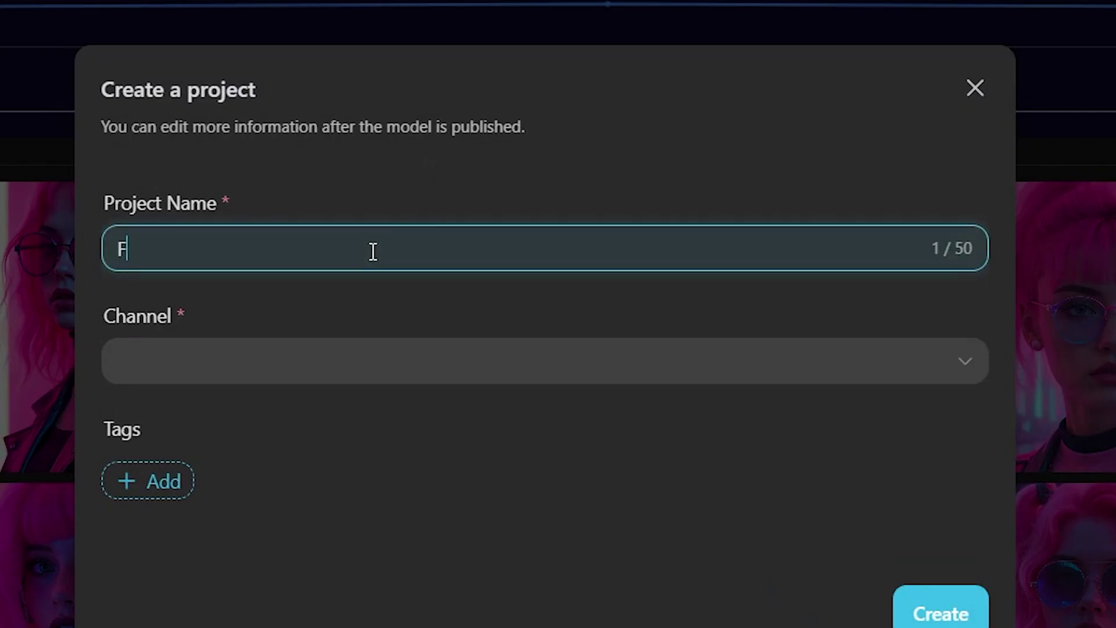
type("Flux Pink girl")
left_click(470, 378)
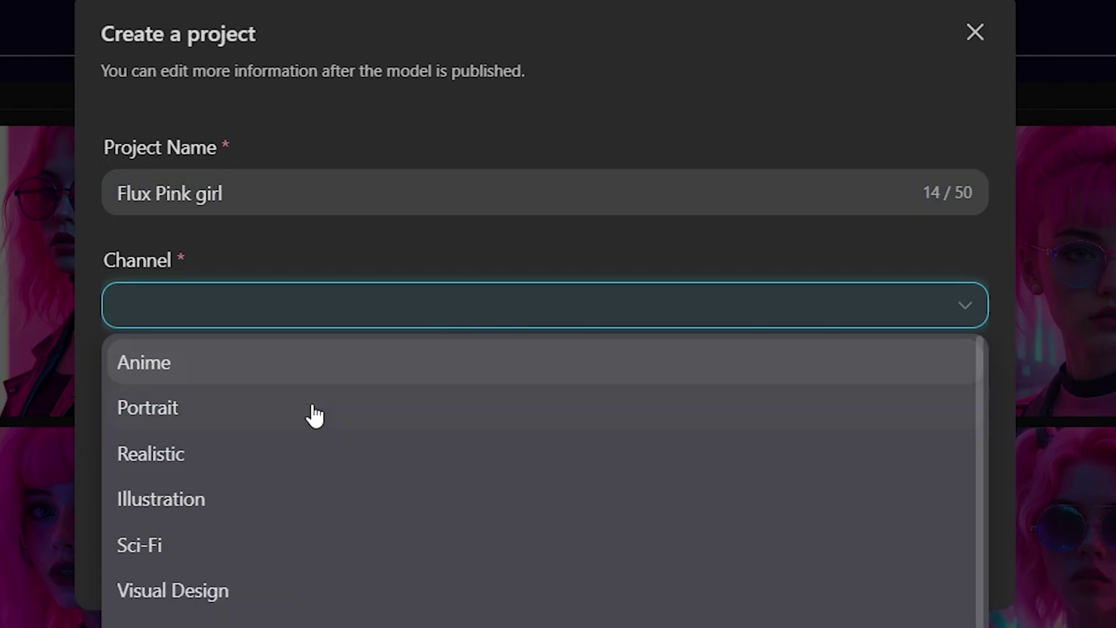
scroll(198, 587, "down", 1)
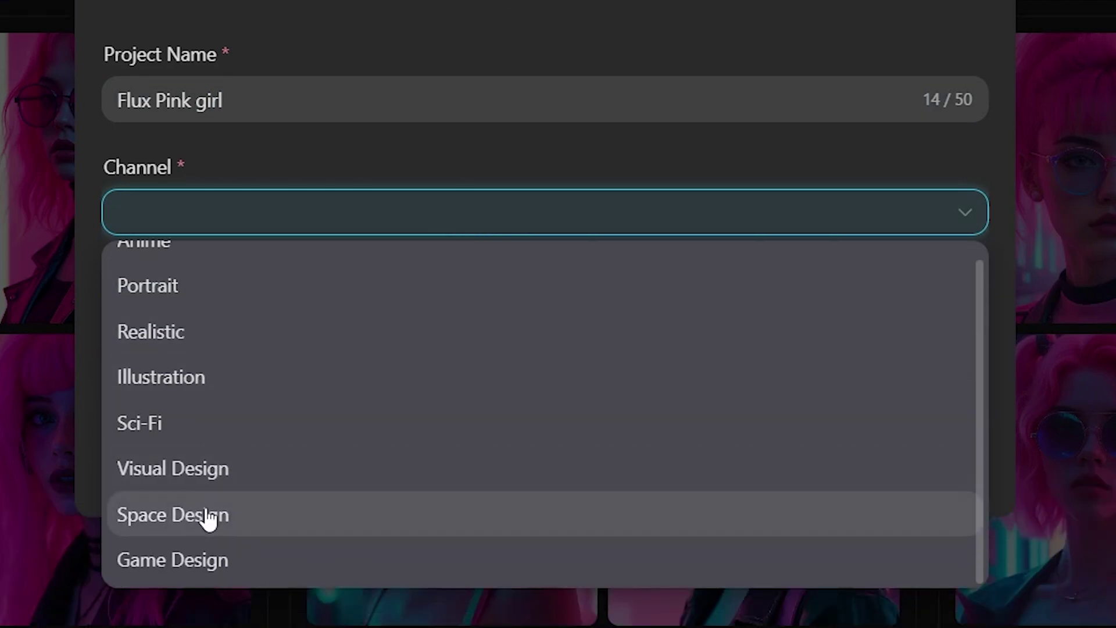
left_click(219, 559)
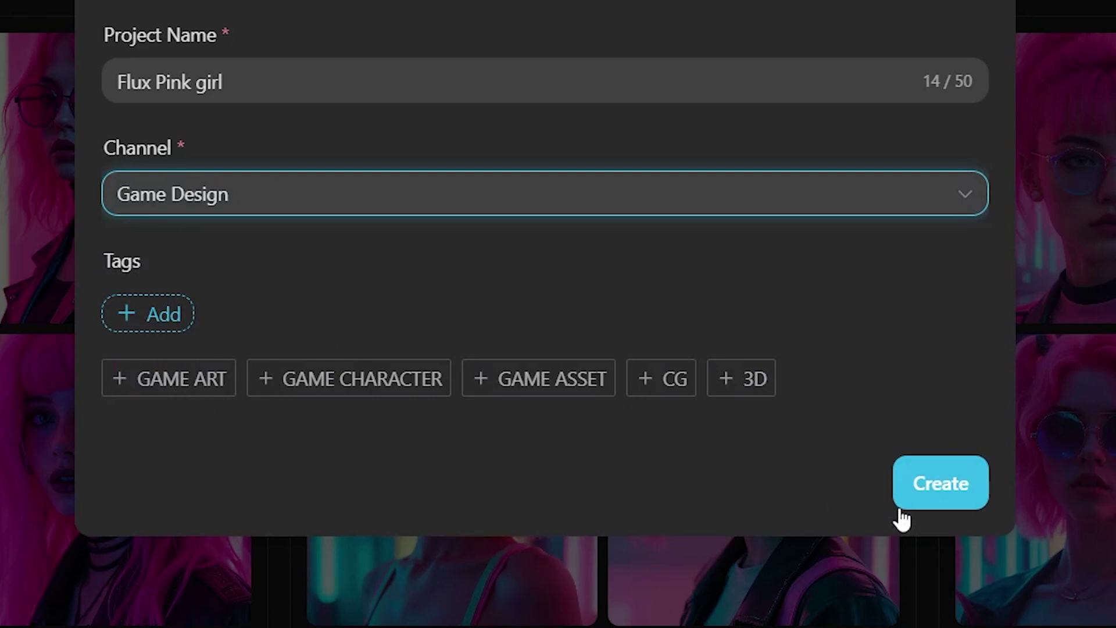
left_click(957, 488)
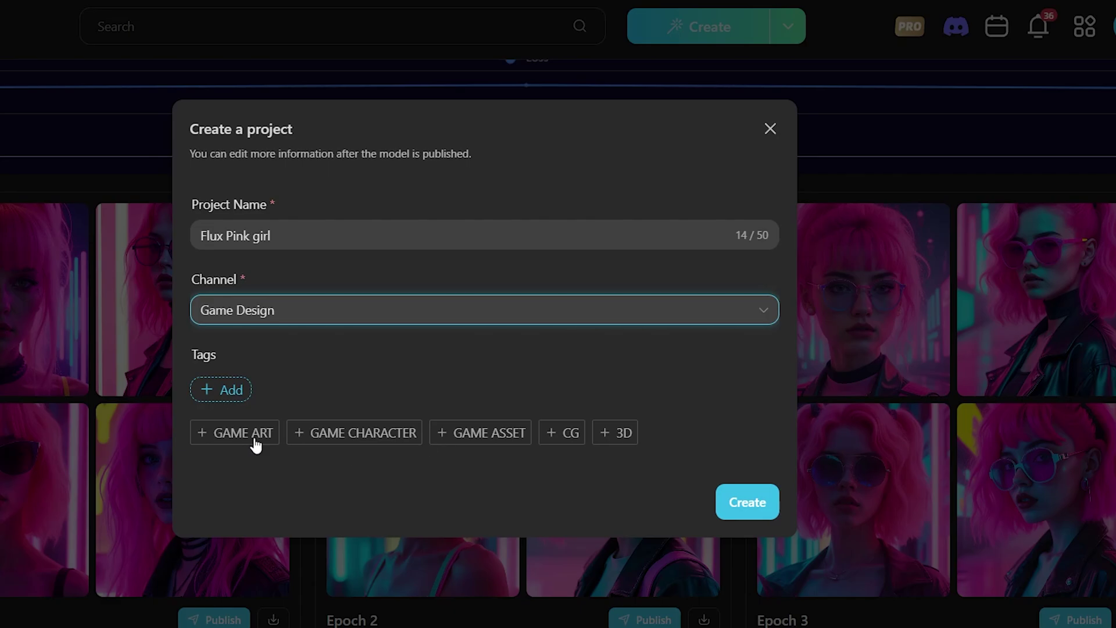
left_click(758, 504)
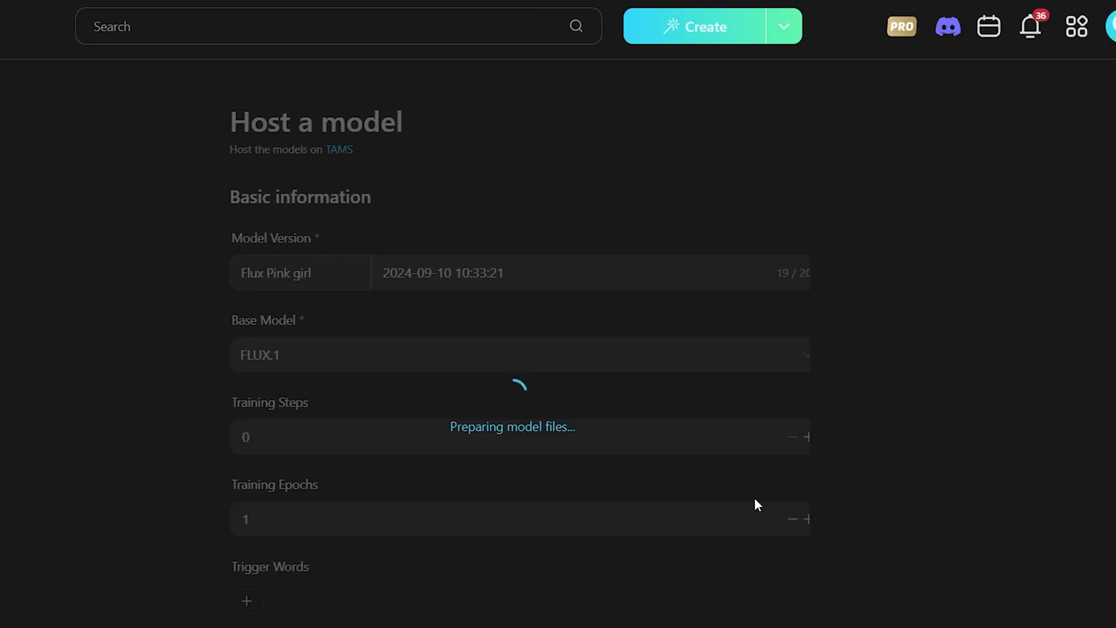
Add the trigger word 'Girl pink neon light' and paste the negative prompt paragraph
scroll(755, 497, "down", 3)
left_click(248, 460)
type("Girl pink")
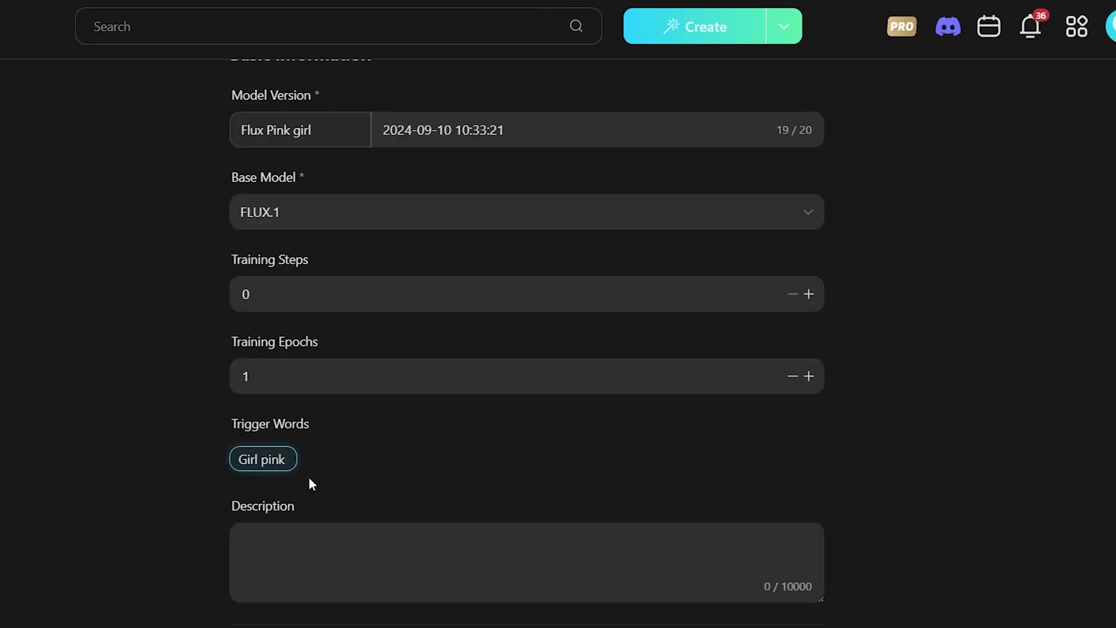
type(" neon light")
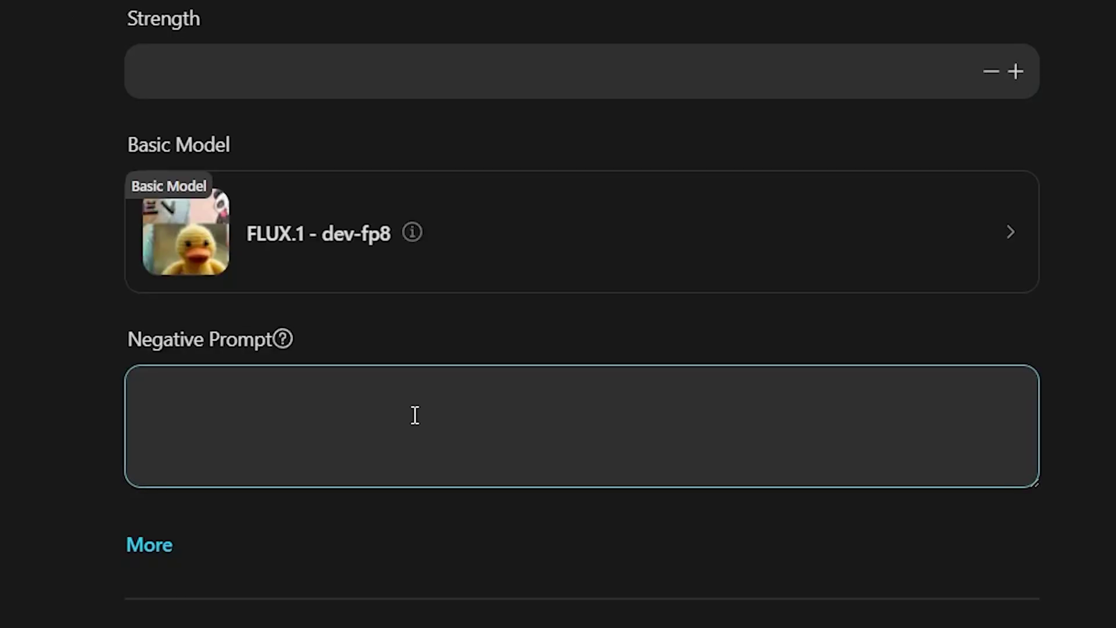
left_click(415, 414)
type("\"No bright colors, no neon lighting, no futuristic or cyberpunk setting, no vibrant clothing, avoid sharp angles, no short hair, no jewelry, no digital backgrounds, no high-contrast lighting, no modern technology, no city environment.\"")
Publish the Flux Pink girl model and dismiss the success notice without editing
scroll(683, 356, "down", 10)
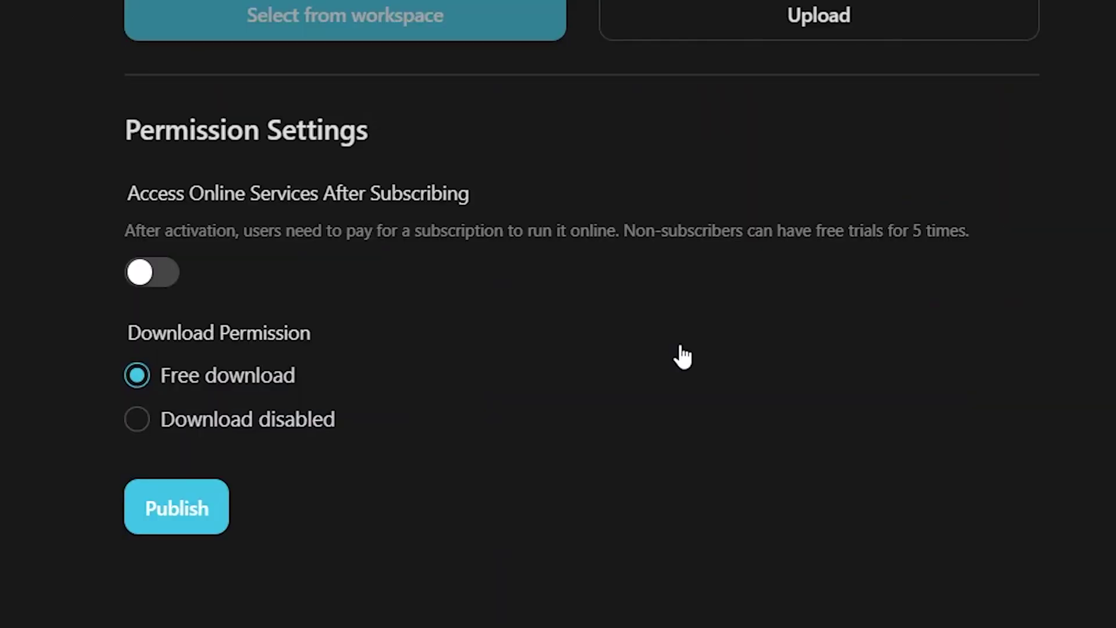
left_click(176, 508)
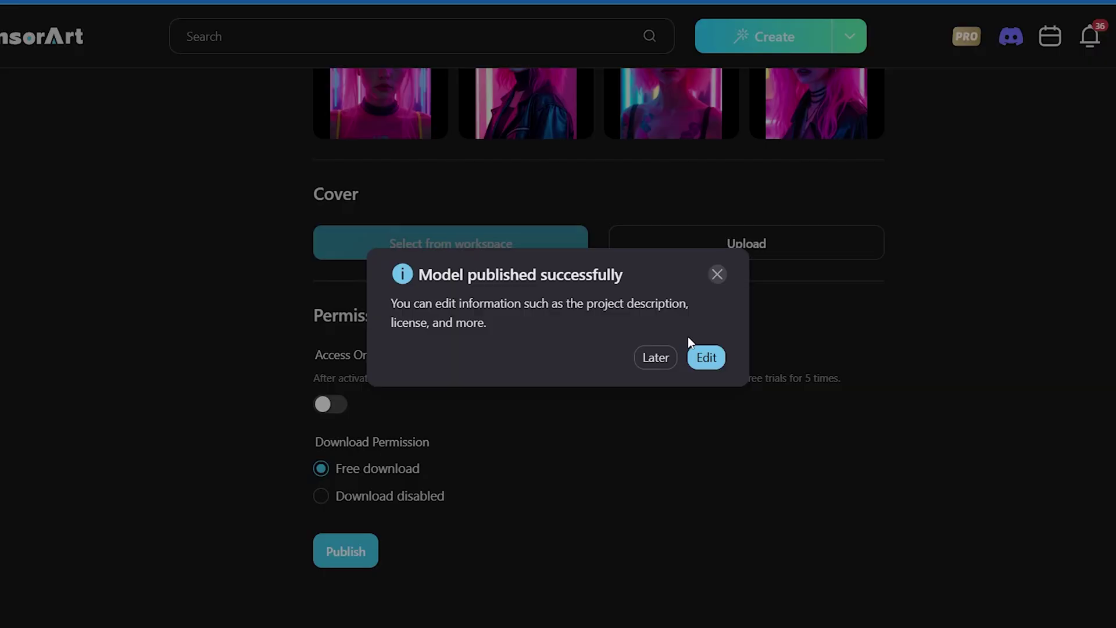
left_click(671, 358)
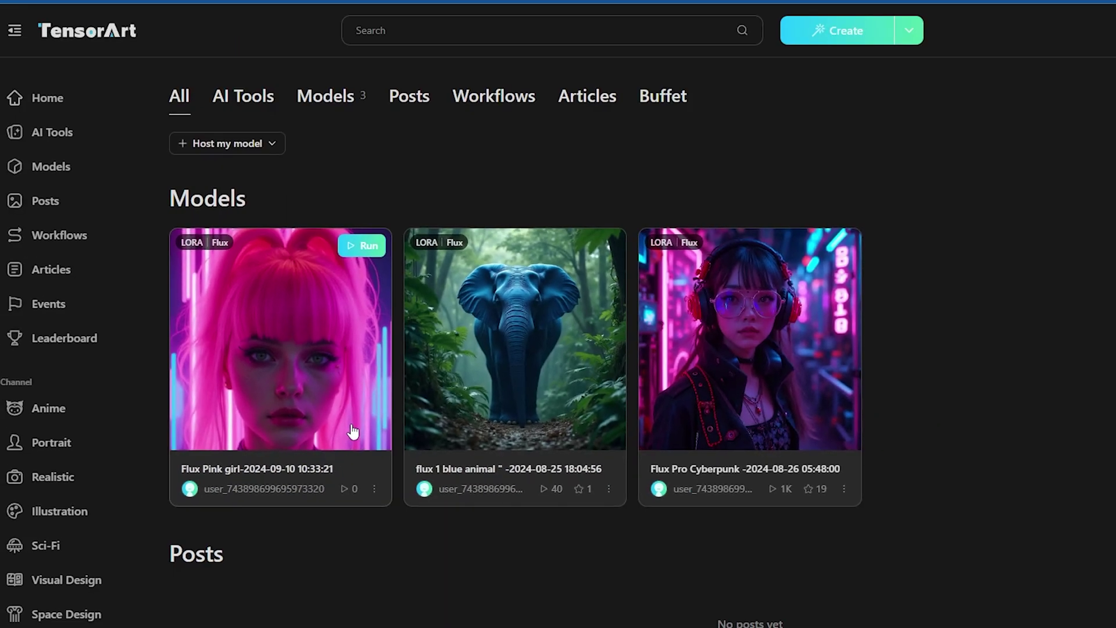
Check Flux Pink girl among the profile's three models, then browse the Events listing and its Flux event rewards
scroll(170, 316, "up", 1)
scroll(171, 316, "down", 1)
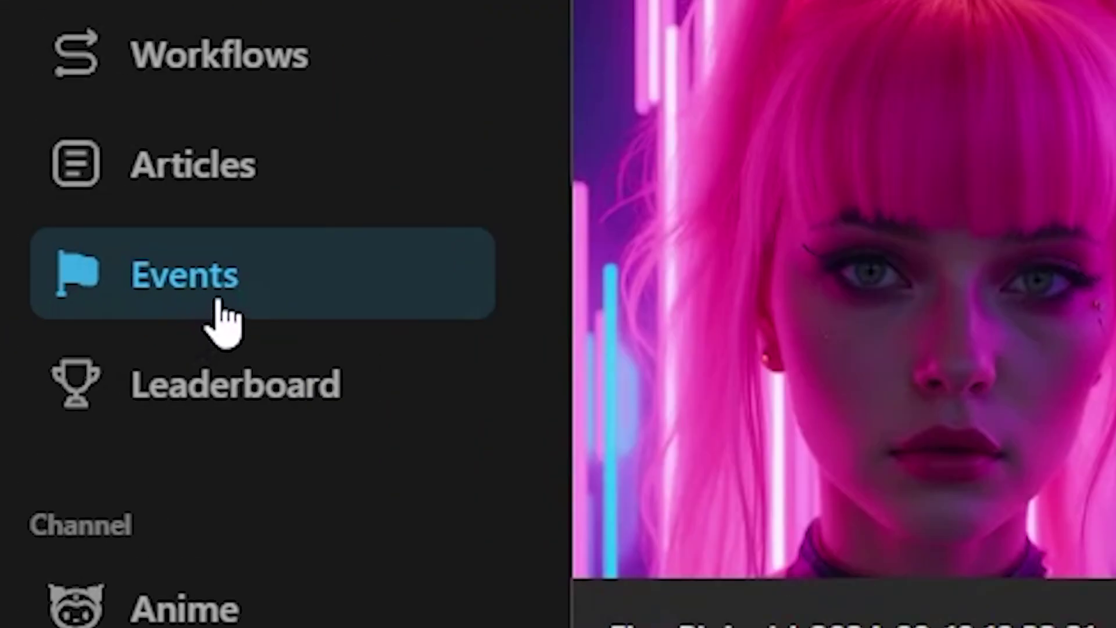
left_click(63, 315)
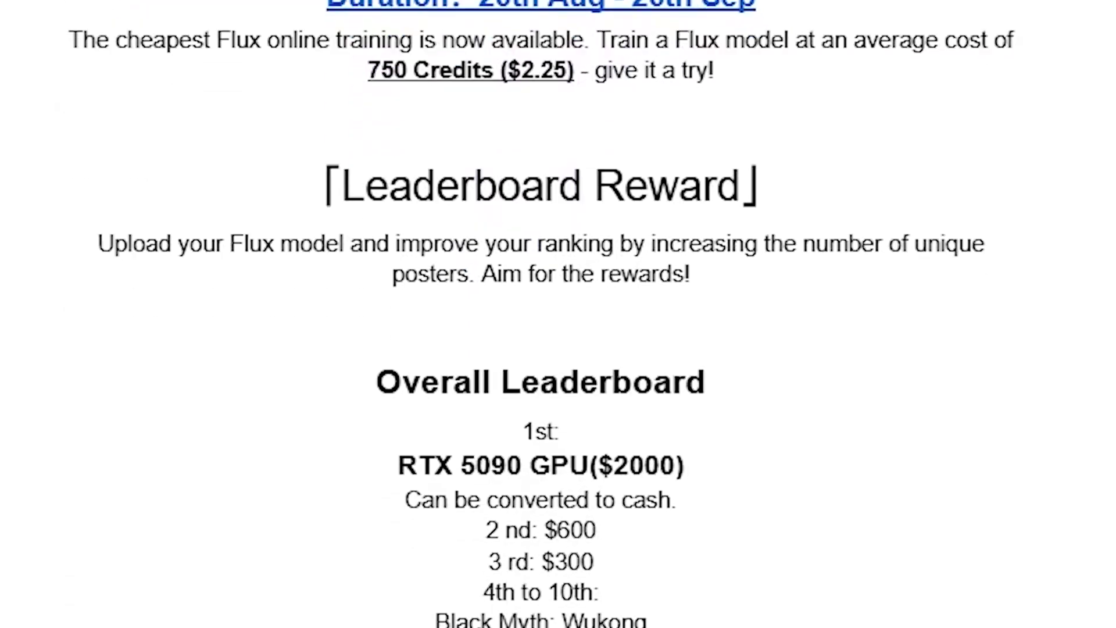
scroll(540, 314, "down", 10)
scroll(558, 313, "down", 12)
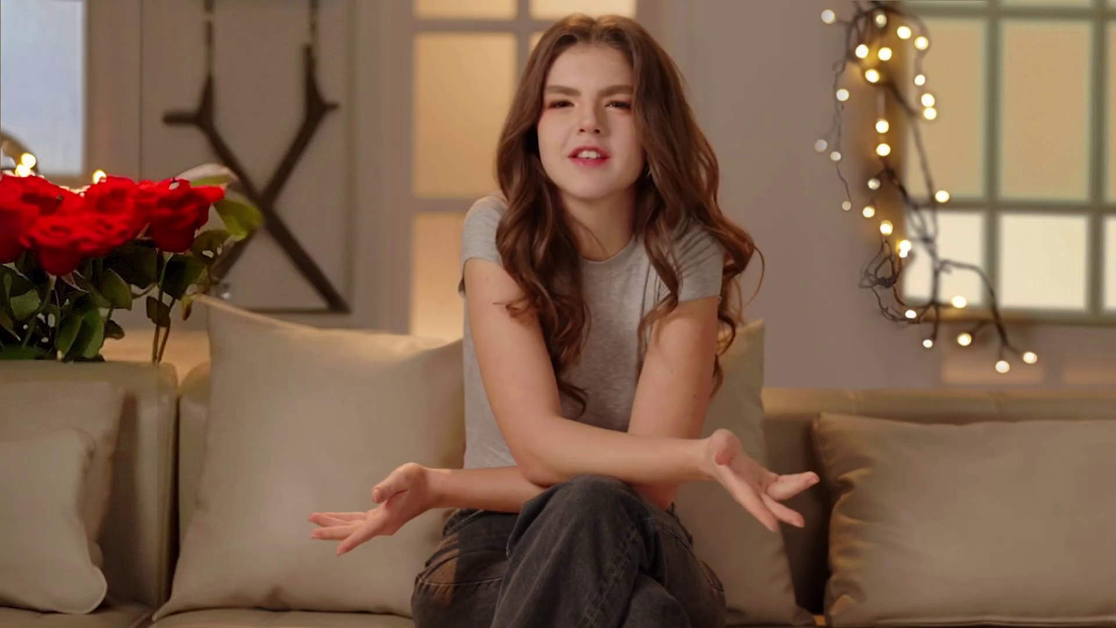